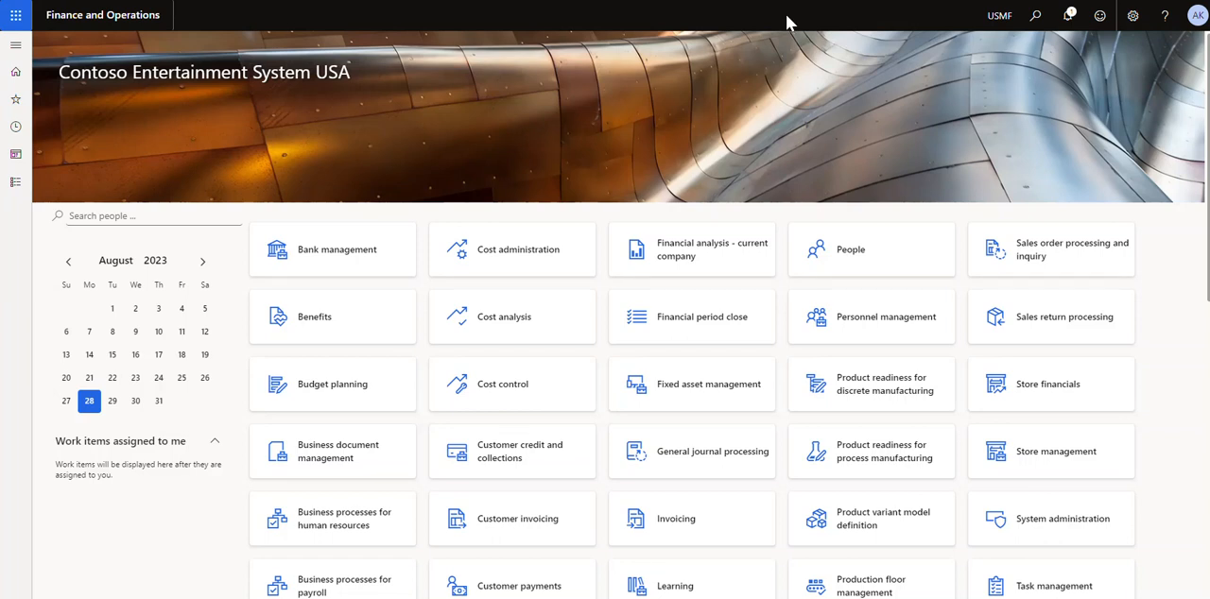
# Open the All projects list in Project management and accounting and filter it to project names beginning with "ak"
pyautogui.click(14, 183)
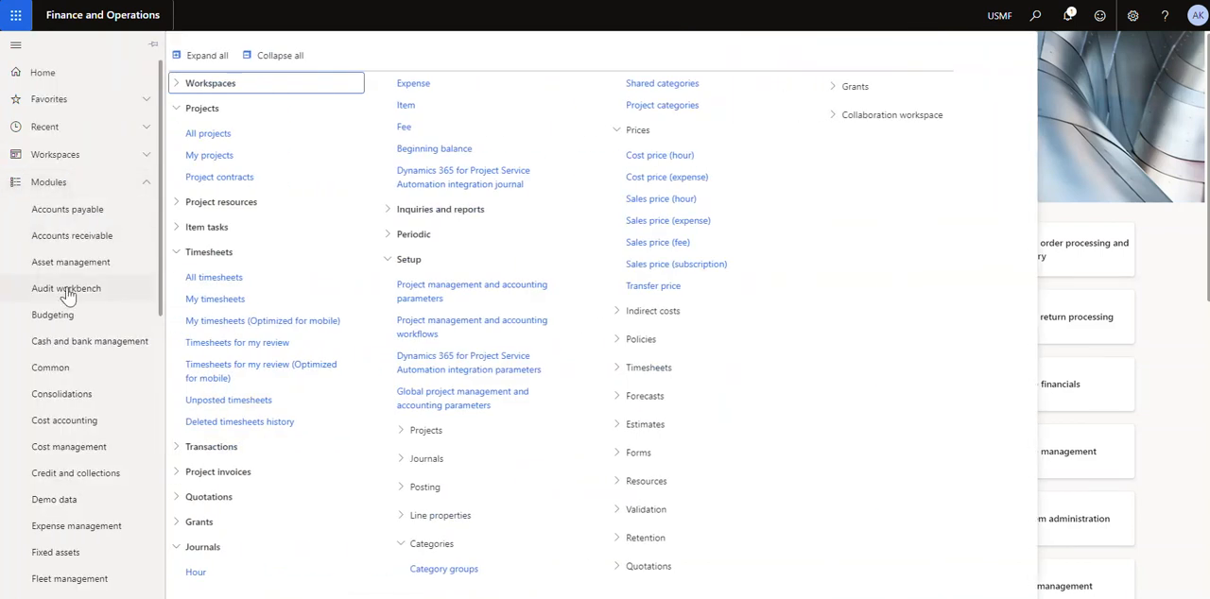
pyautogui.scroll(-5, 71, 354)
pyautogui.scroll(-1, 98, 463)
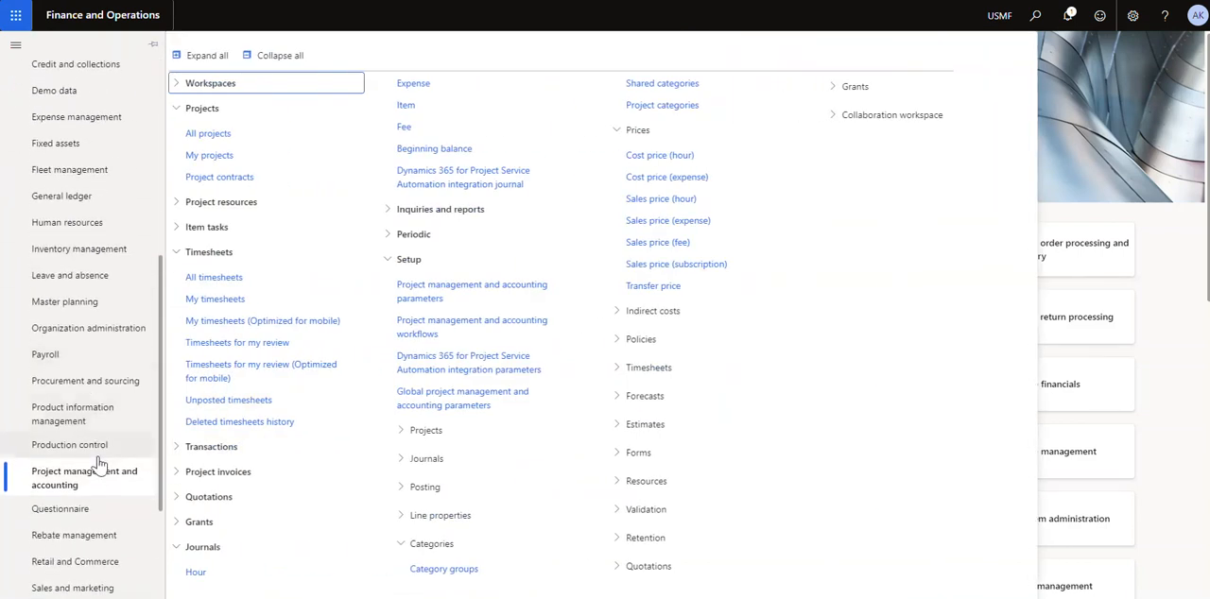
pyautogui.click(228, 138)
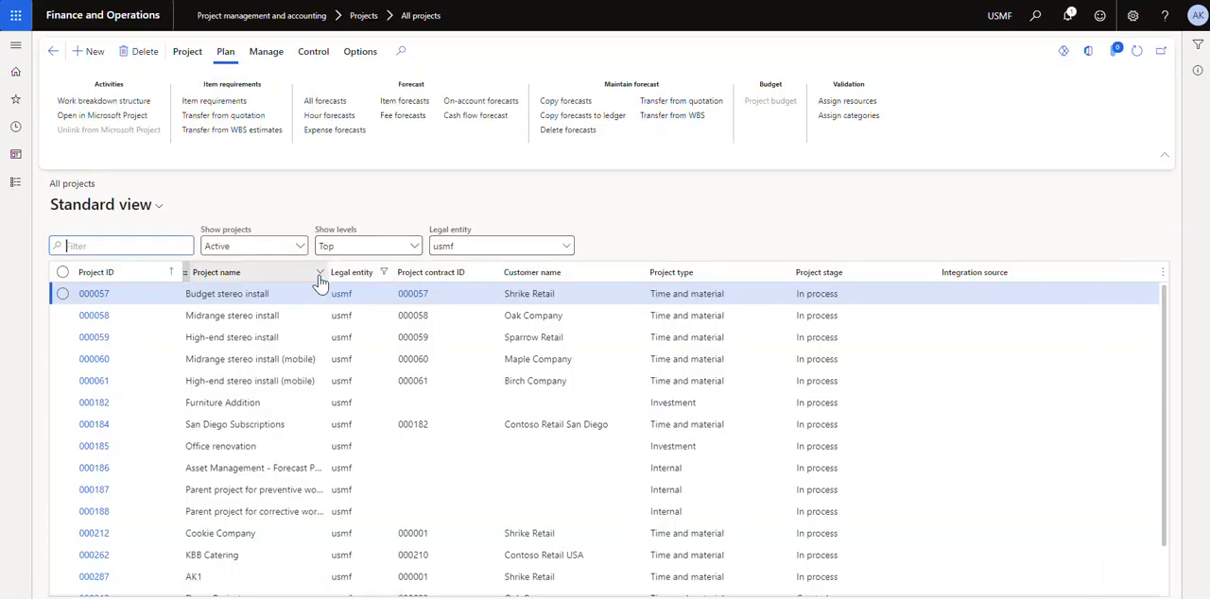
pyautogui.click(321, 274)
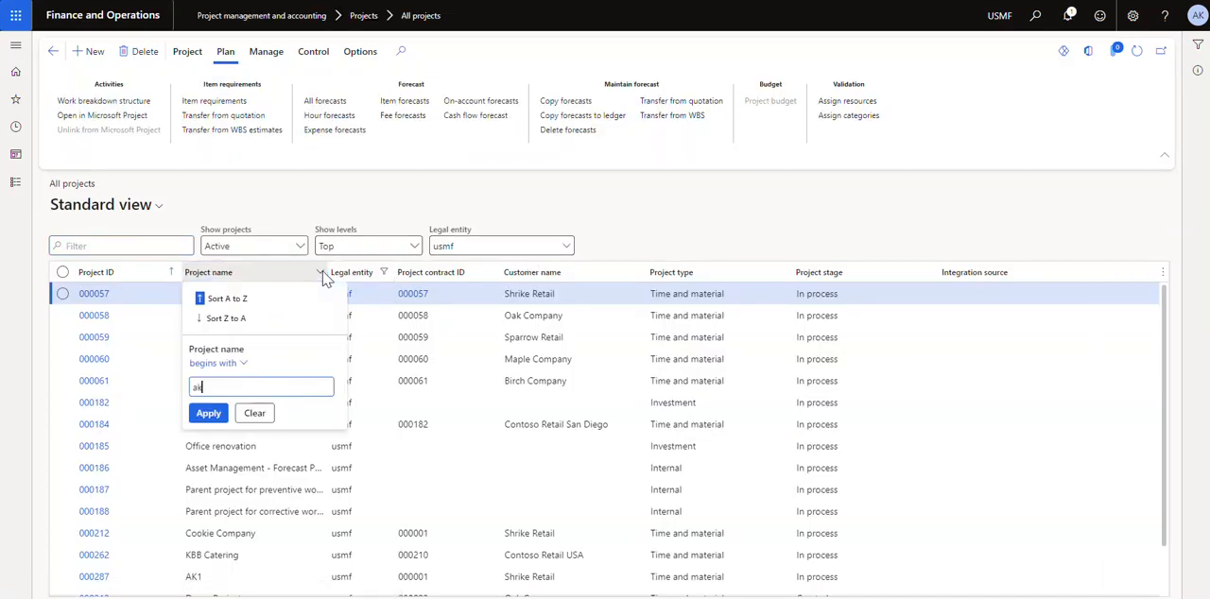
pyautogui.press('Return')
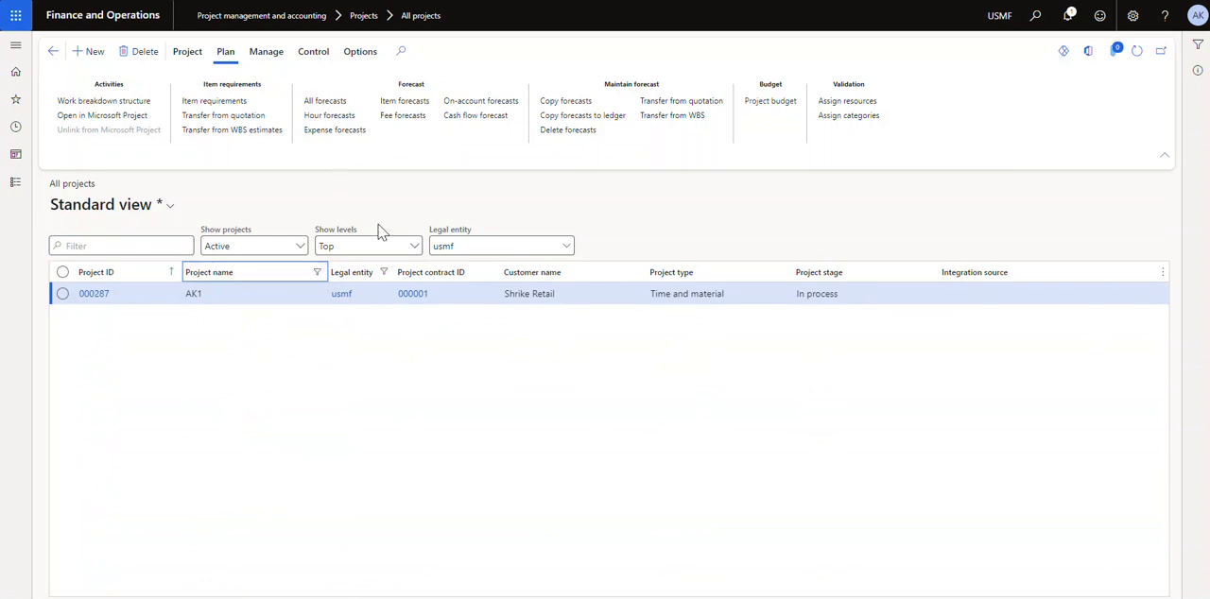
# Review the project budget balances of project AK1 by transaction type and return to the project list
pyautogui.click(309, 55)
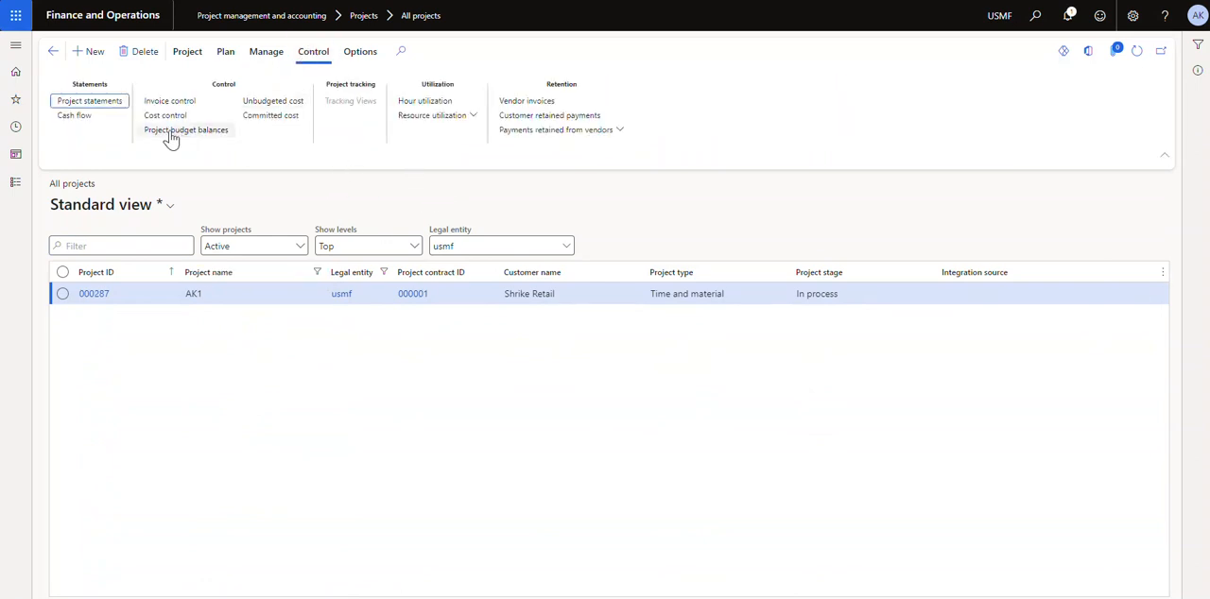
pyautogui.click(168, 133)
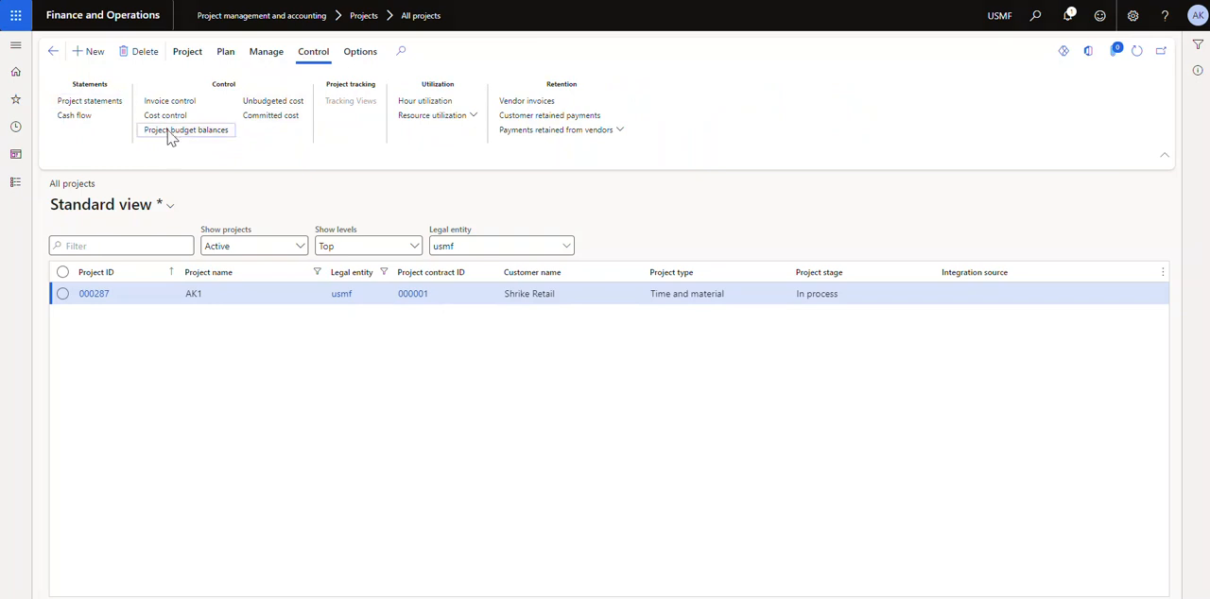
pyautogui.click(78, 229)
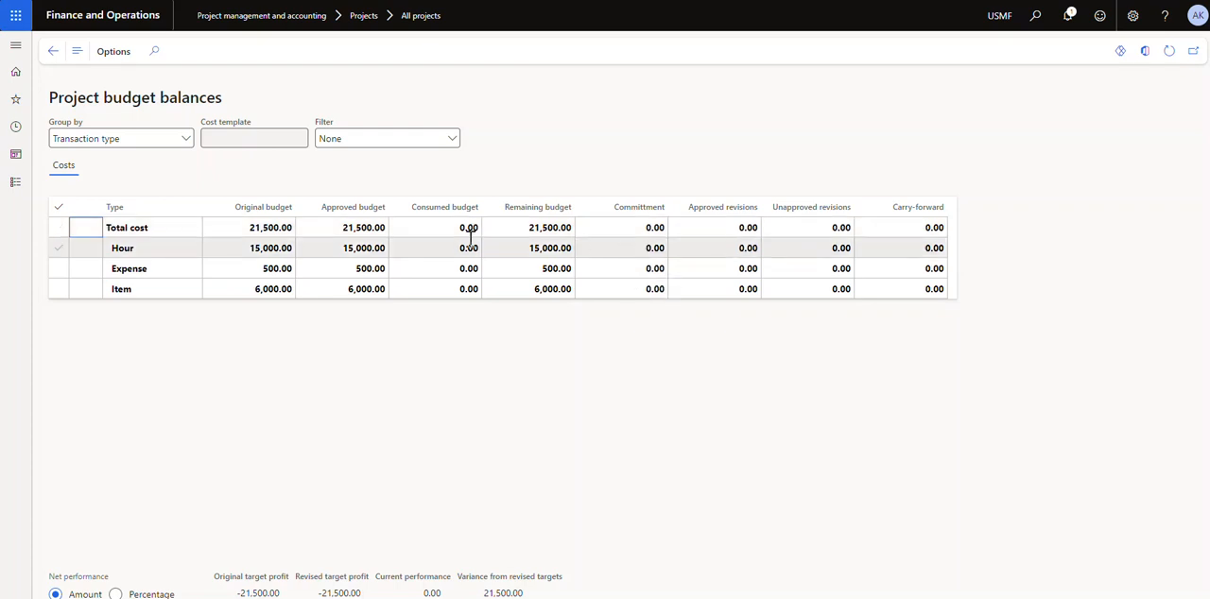
pyautogui.click(53, 51)
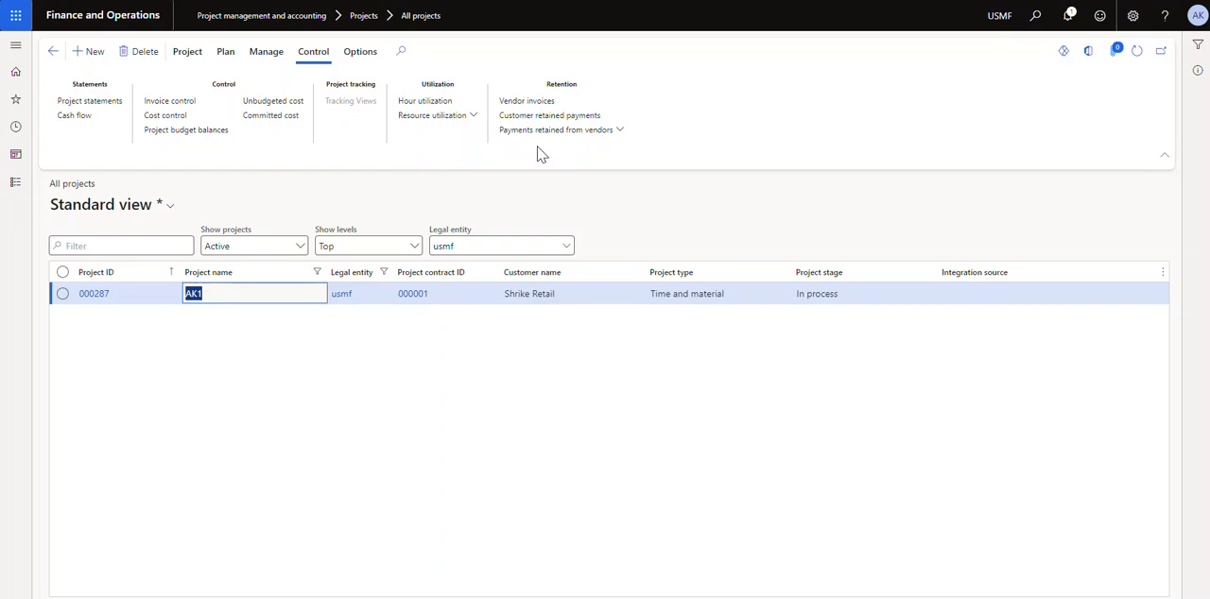
# Review the posted transactions of project AK1, including their invoice status and transaction type, and return to the project list
pyautogui.click(269, 52)
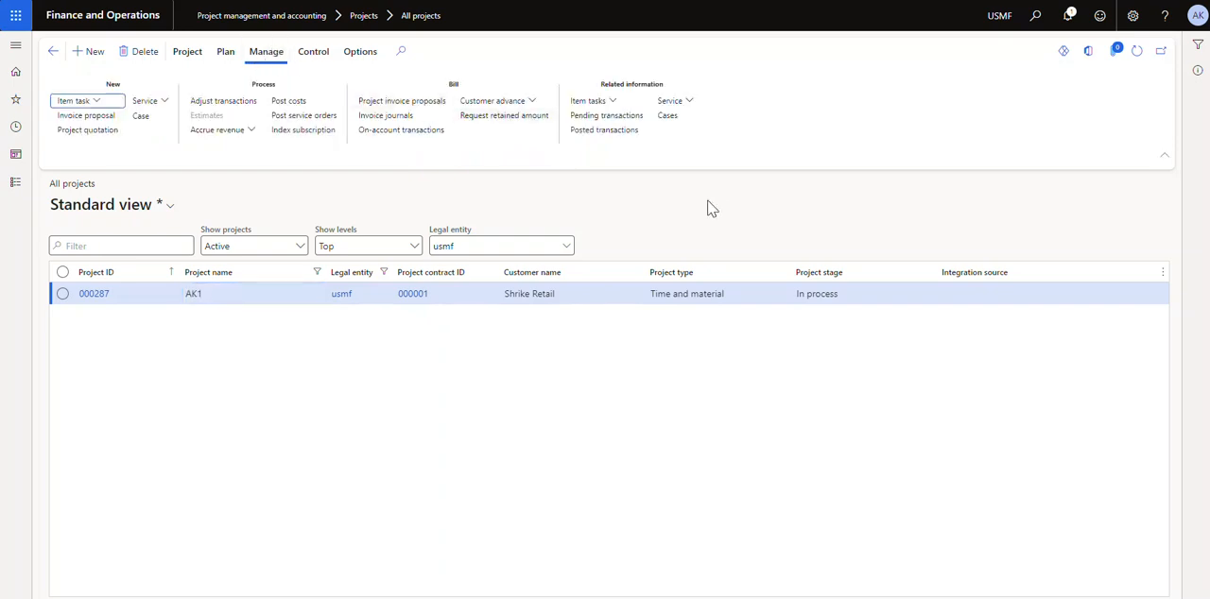
pyautogui.click(606, 131)
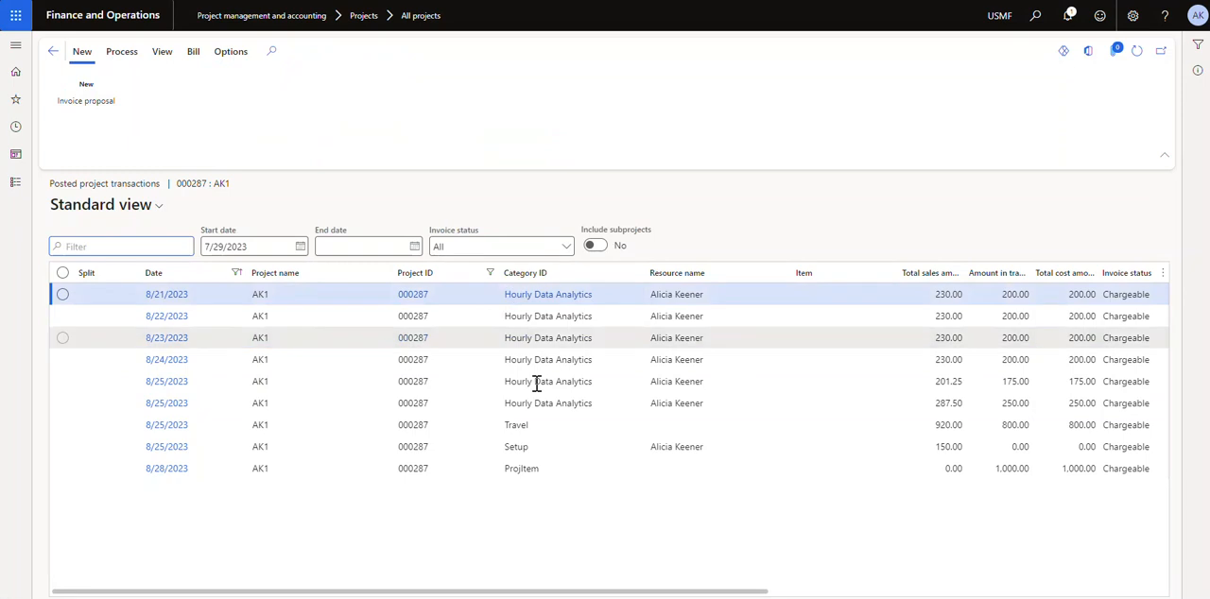
pyautogui.moveTo(427, 596); pyautogui.dragTo(738, 595)
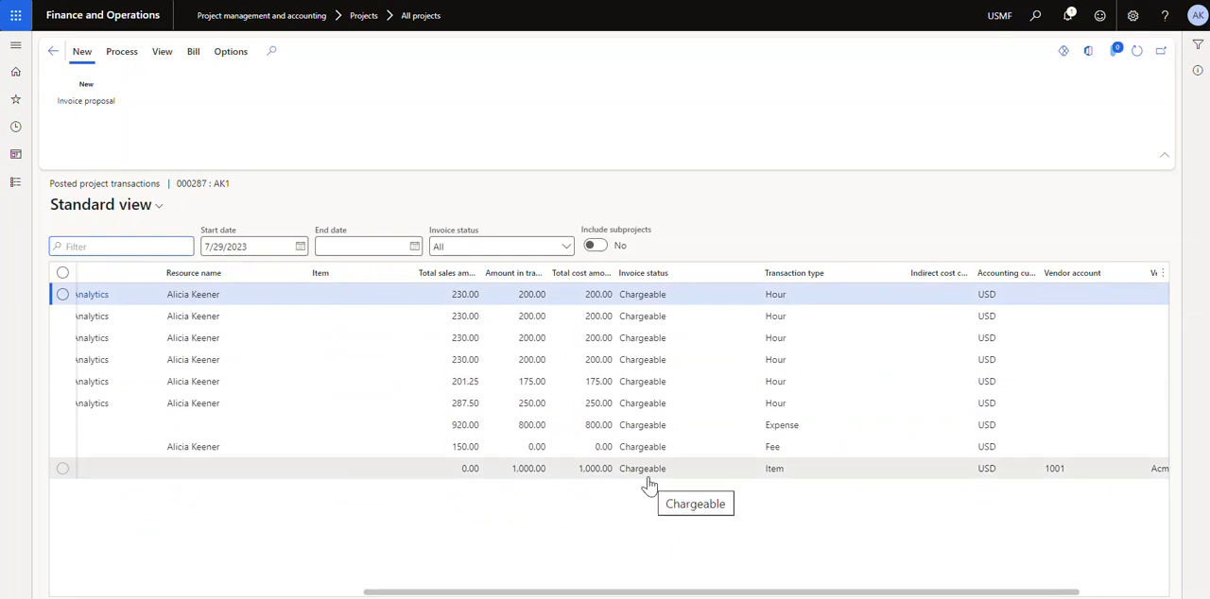
pyautogui.moveTo(635, 593); pyautogui.dragTo(233, 578)
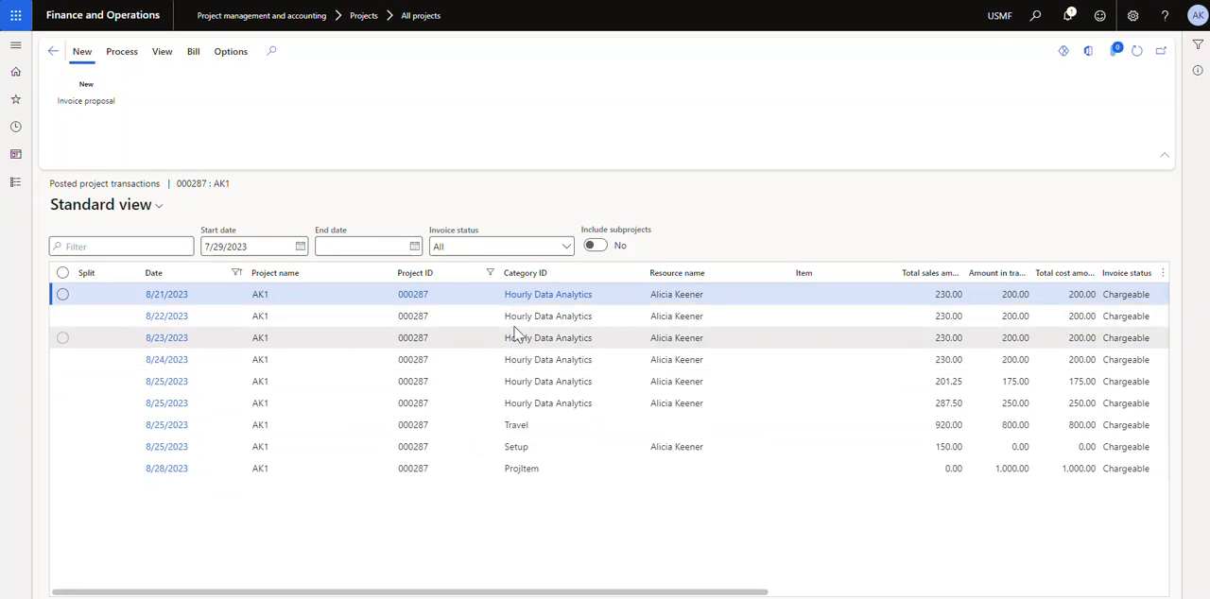
pyautogui.moveTo(481, 590); pyautogui.dragTo(353, 567)
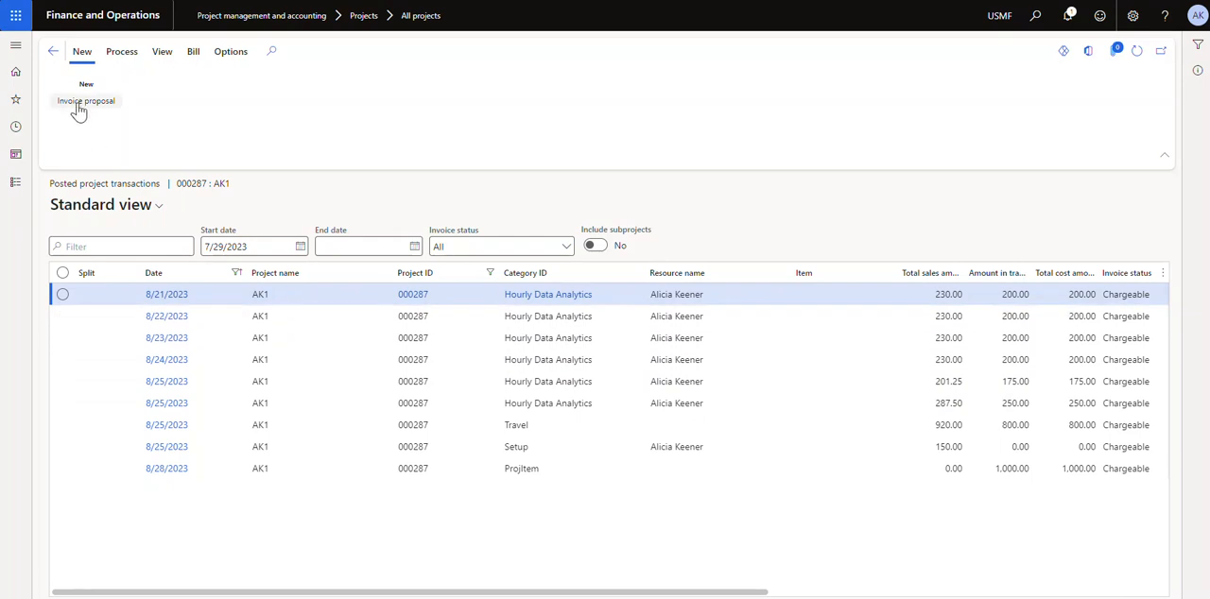
pyautogui.click(53, 52)
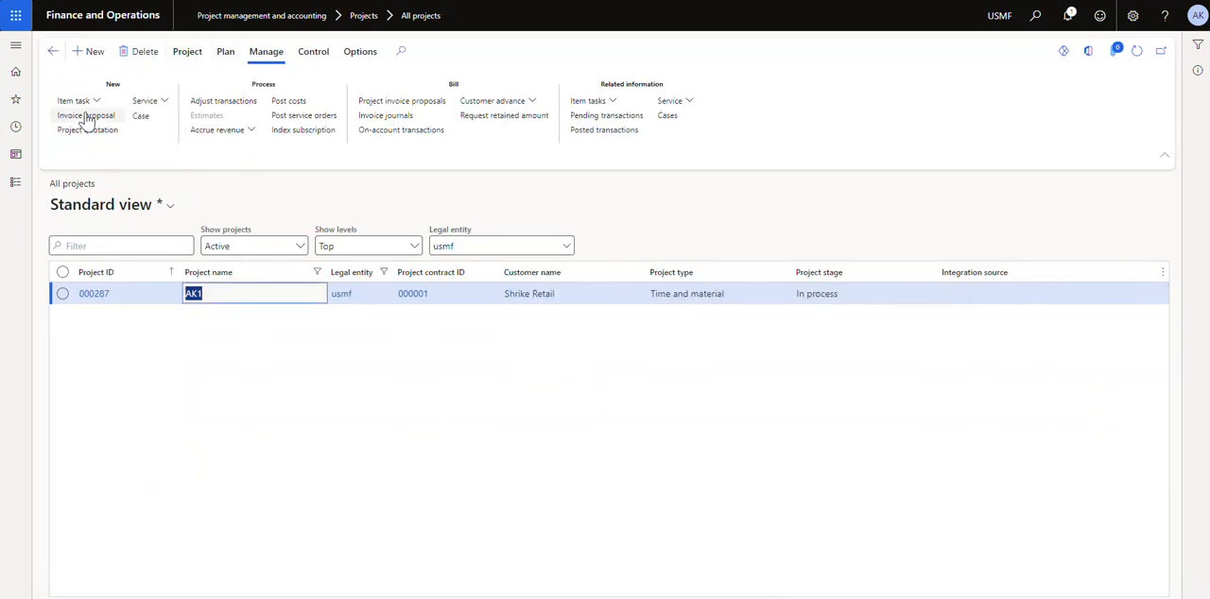
pyautogui.click(15, 182)
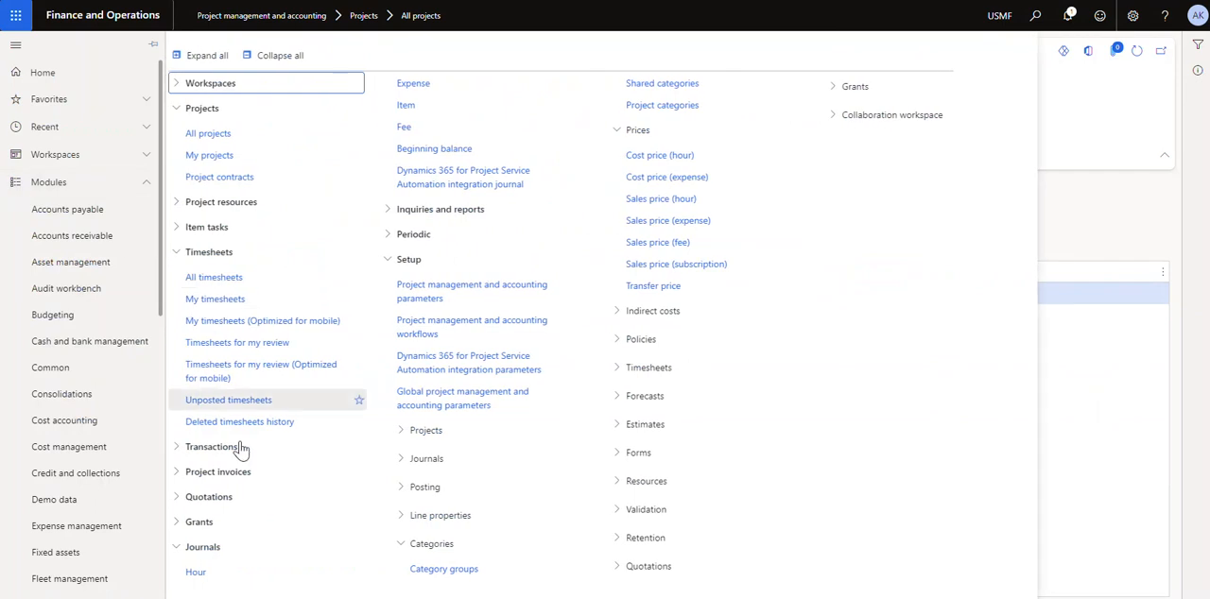
pyautogui.click(237, 472)
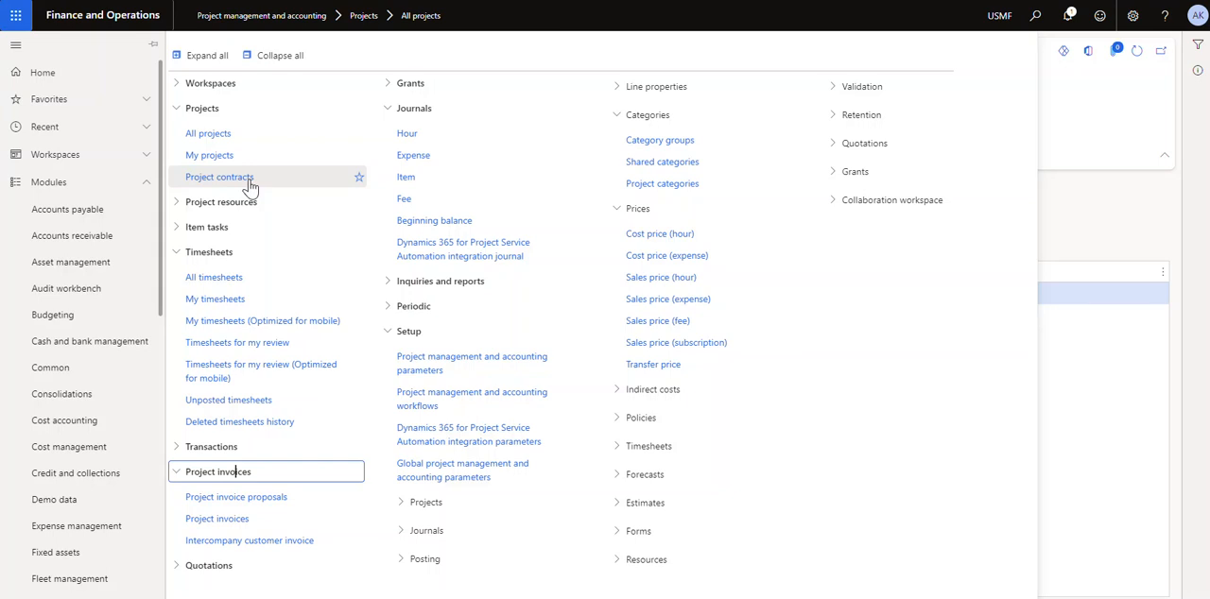
pyautogui.click(1078, 248)
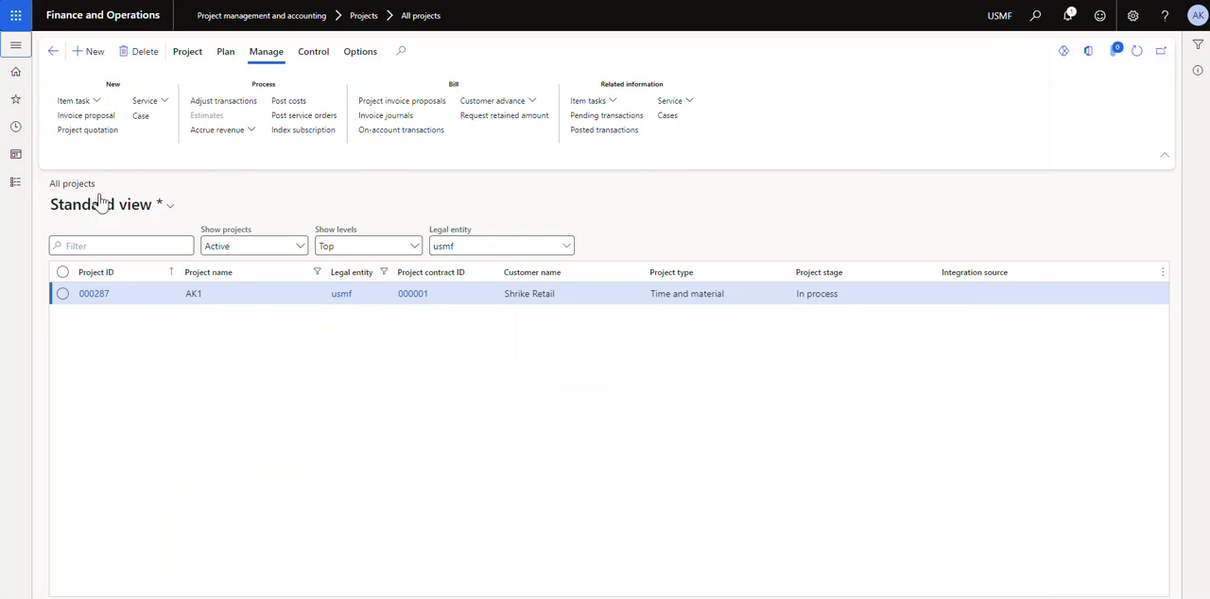
# Start a new invoice proposal for project AK1 and check its end date, funding source and project selection
pyautogui.click(96, 118)
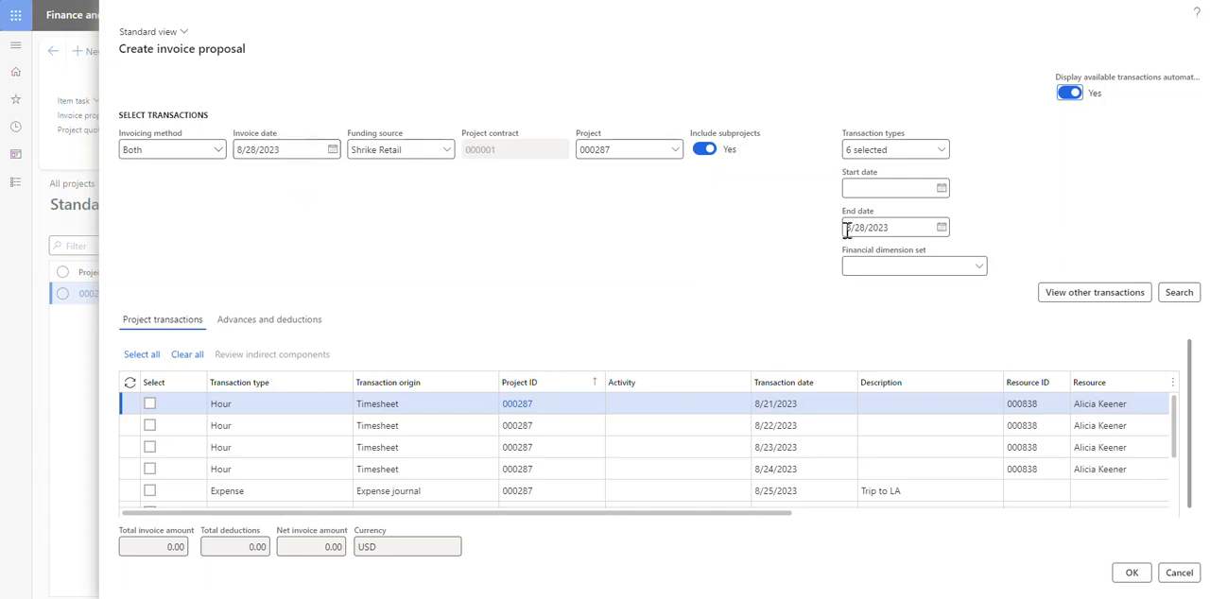
pyautogui.click(898, 227)
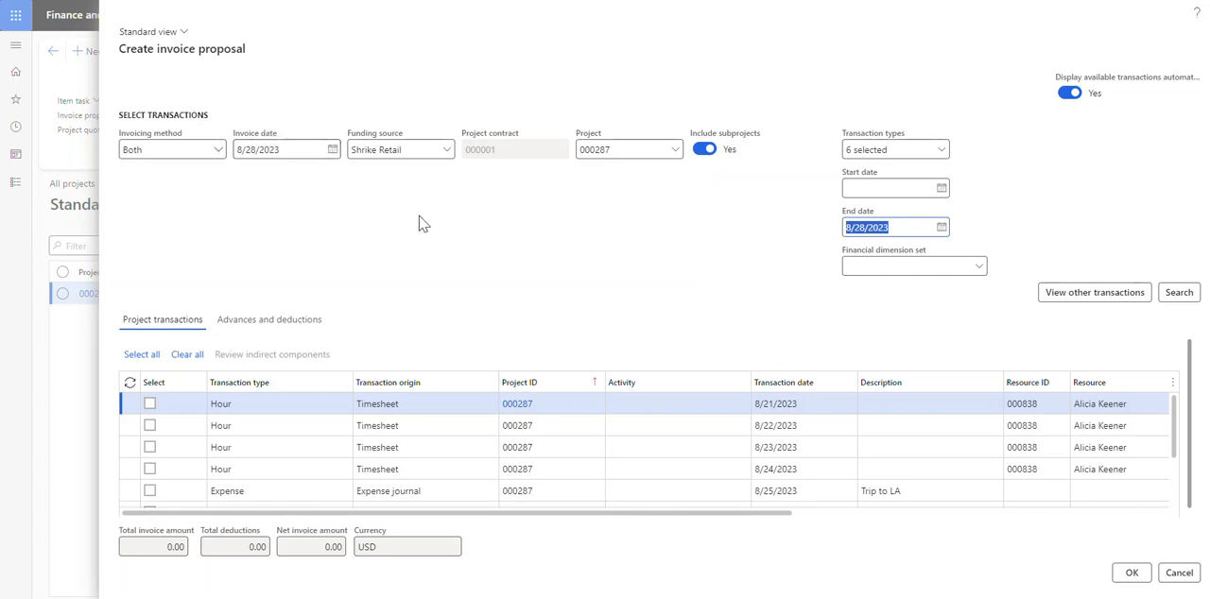
pyautogui.click(413, 152)
pyautogui.click(445, 151)
pyautogui.click(473, 193)
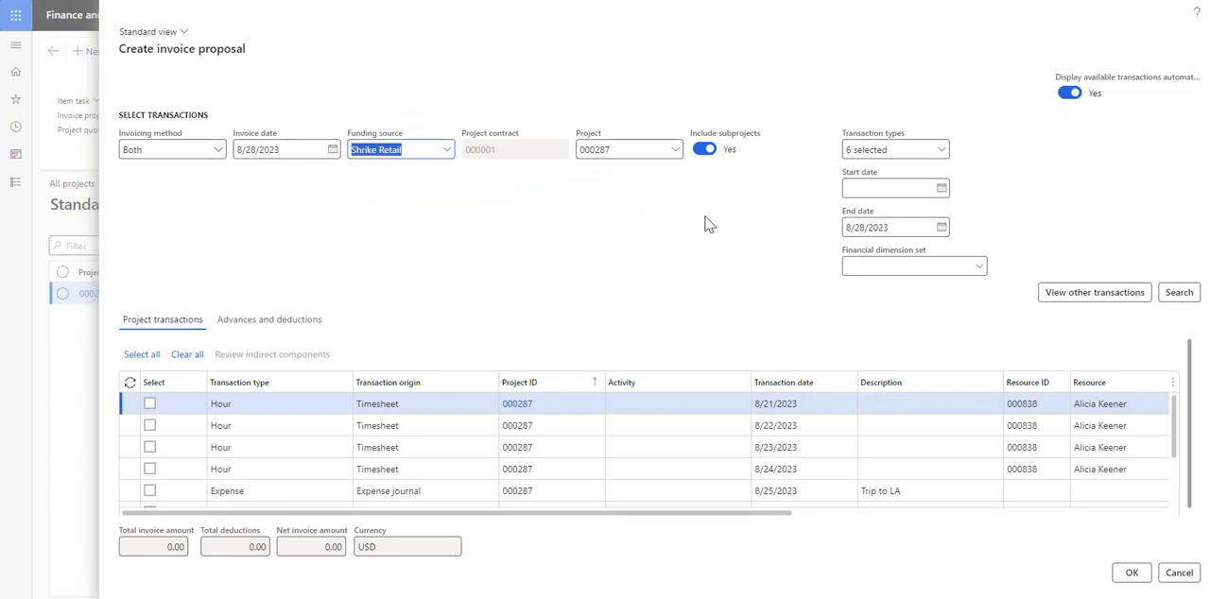
pyautogui.click(675, 149)
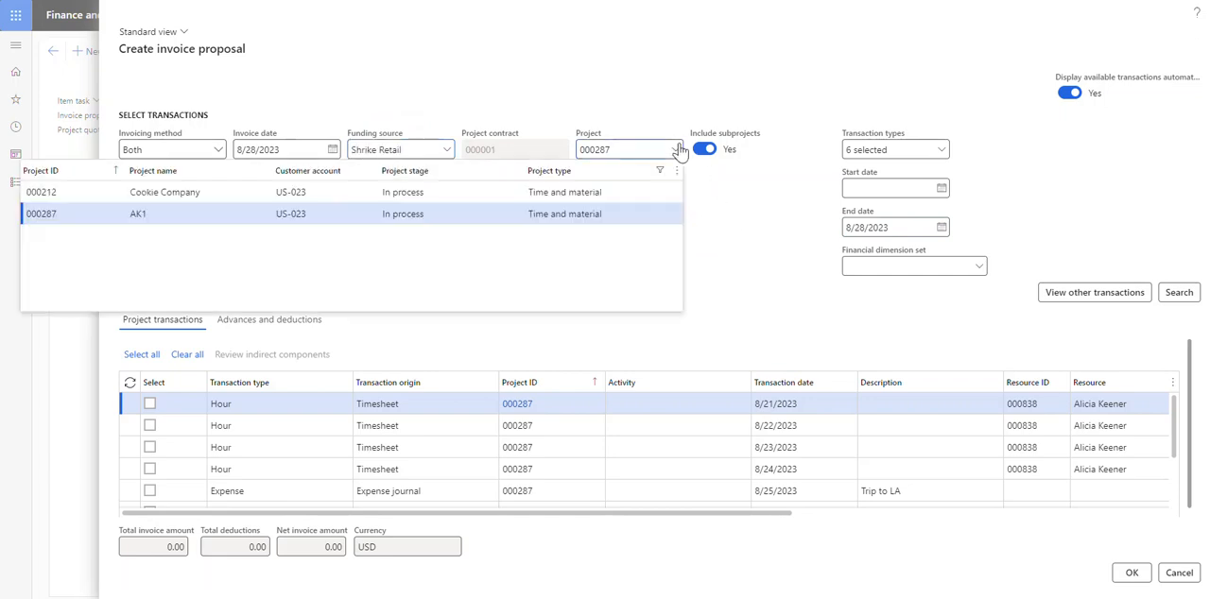
pyautogui.click(788, 239)
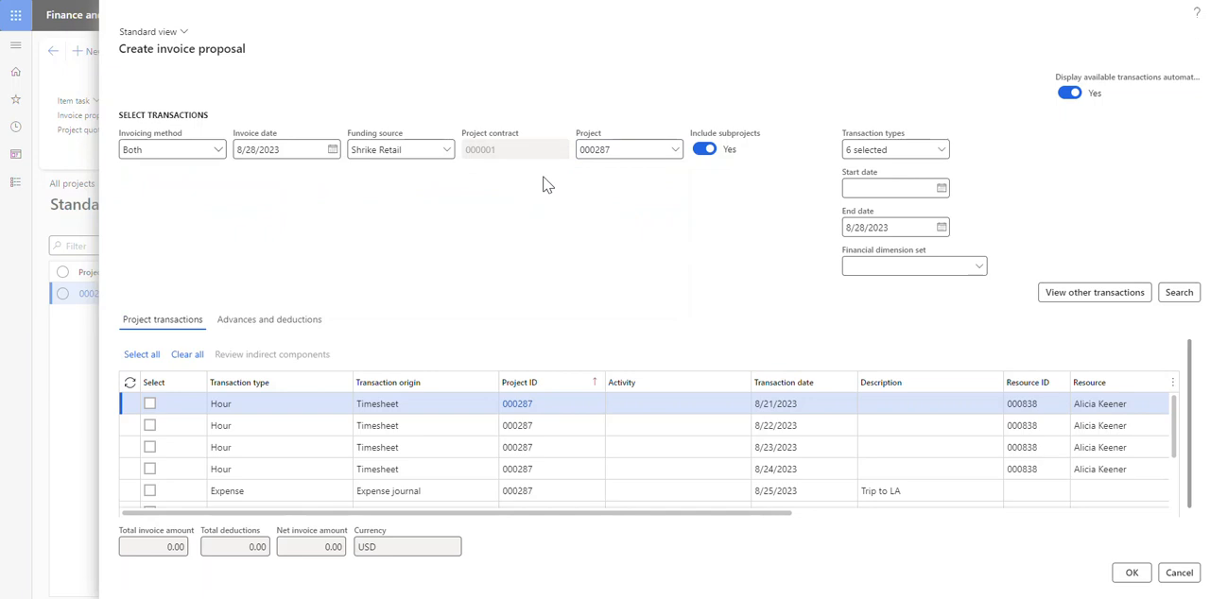
# Add sales order lines to the proposal's transaction types, with Packing slip as their update orders option
pyautogui.click(941, 149)
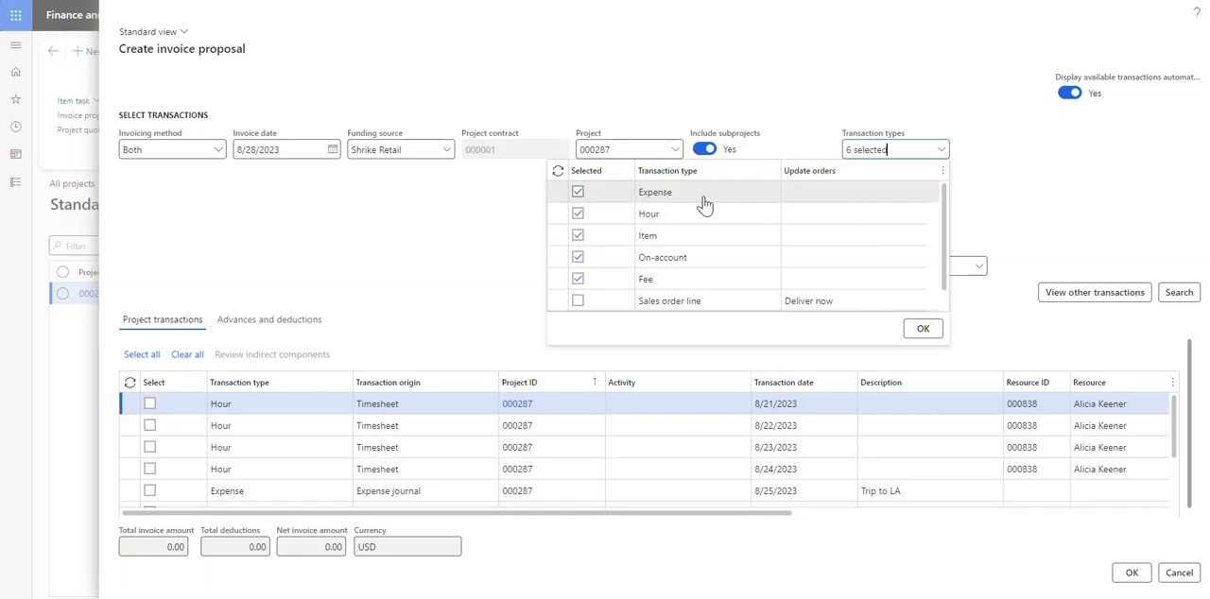
pyautogui.scroll(-1, 704, 204)
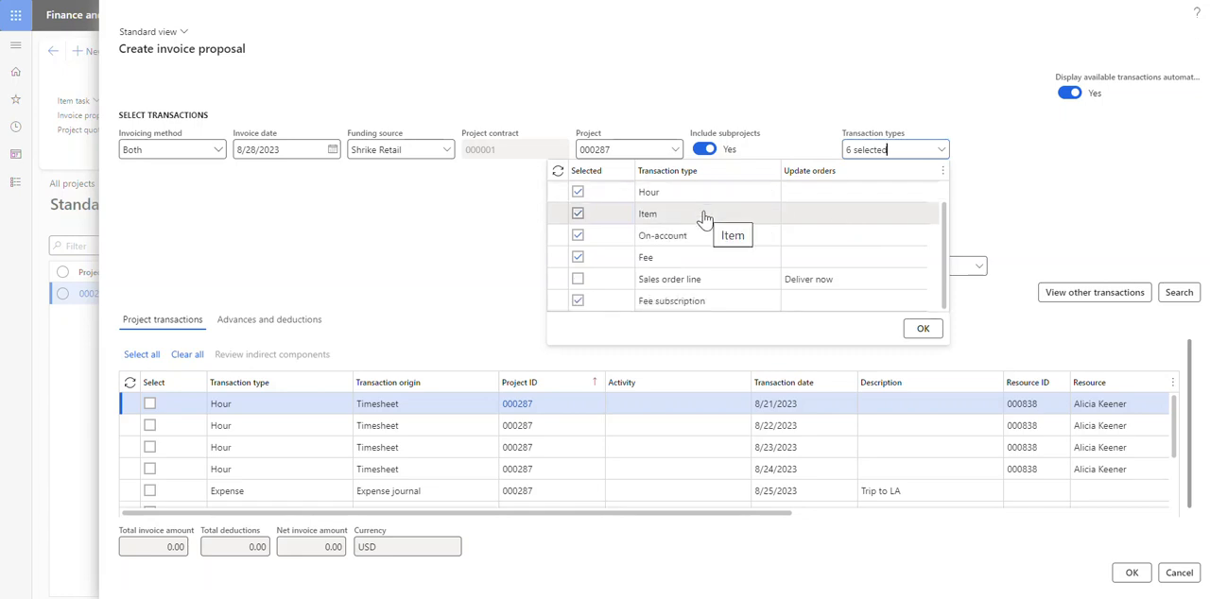
pyautogui.click(578, 280)
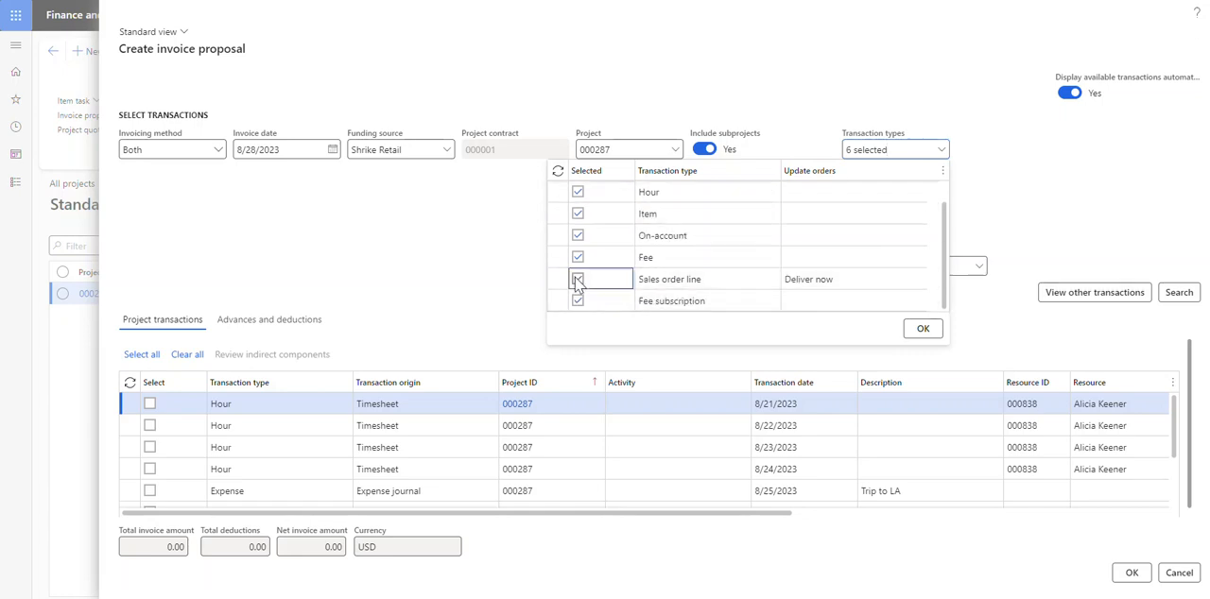
pyautogui.click(912, 281)
pyautogui.click(798, 373)
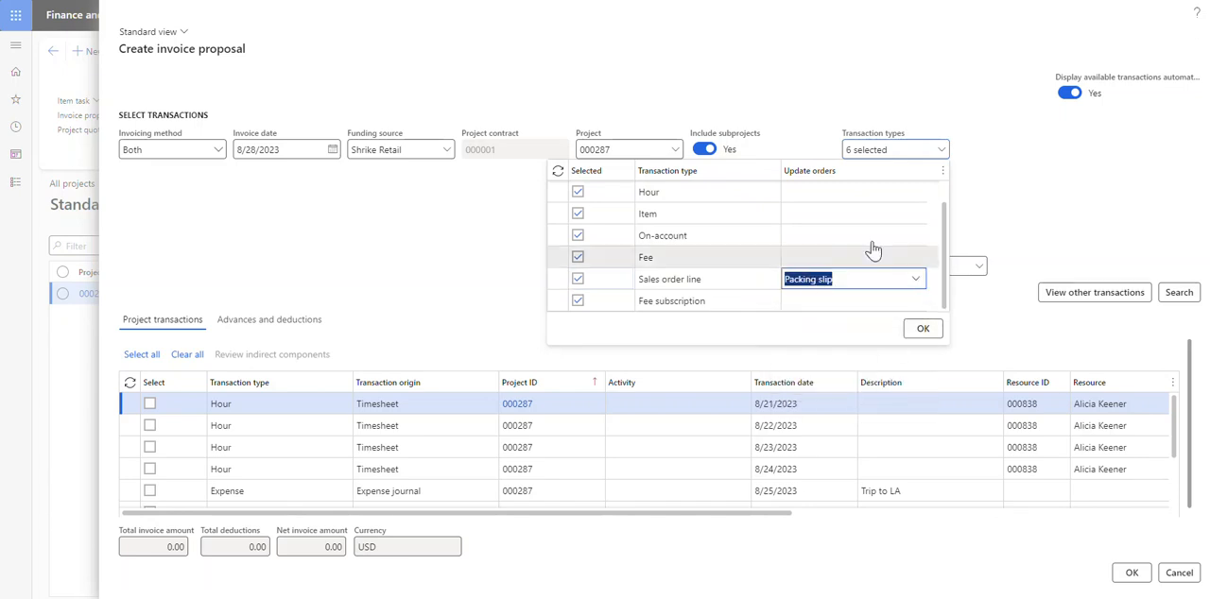
pyautogui.click(913, 282)
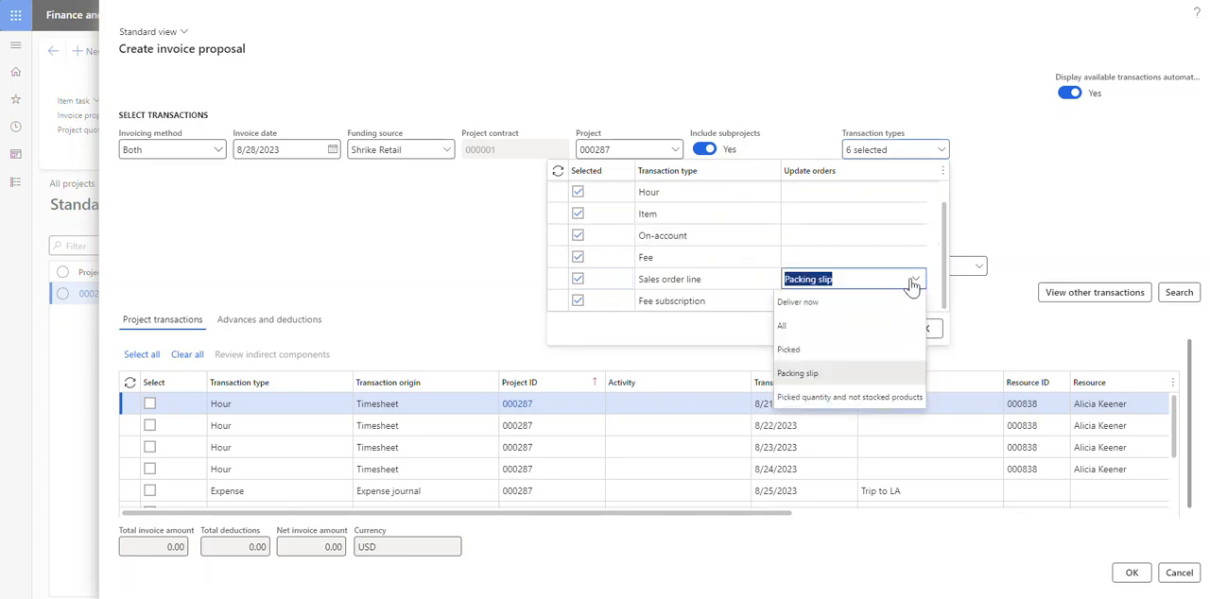
pyautogui.click(912, 281)
pyautogui.click(919, 328)
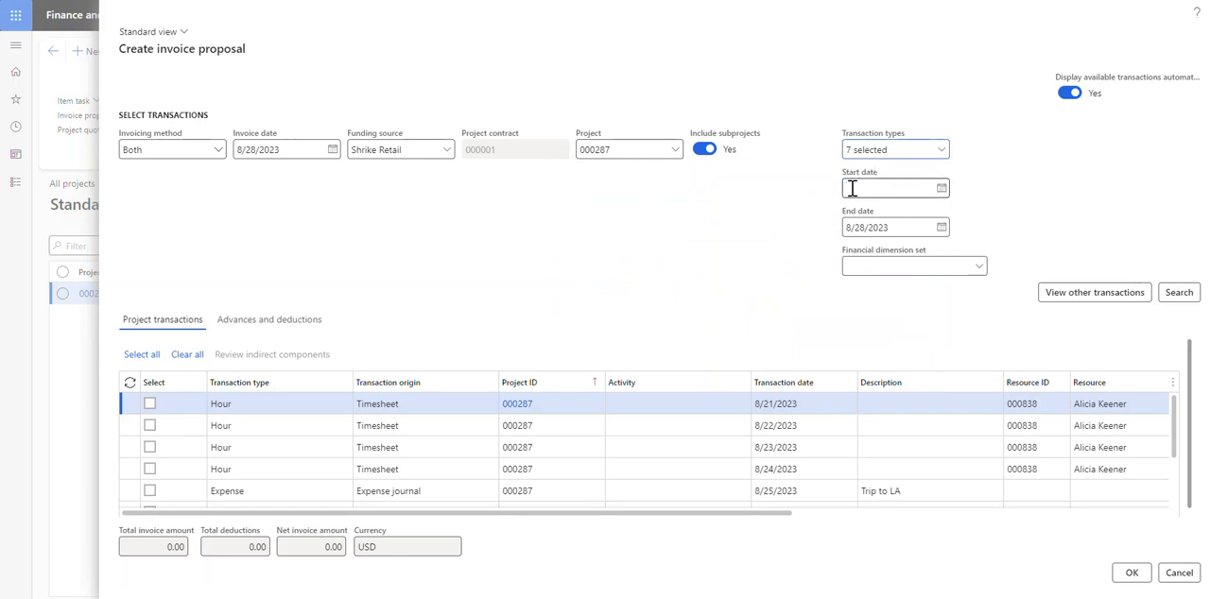
# Search for the available project transactions and select all of them to create the invoice proposal
pyautogui.click(1175, 295)
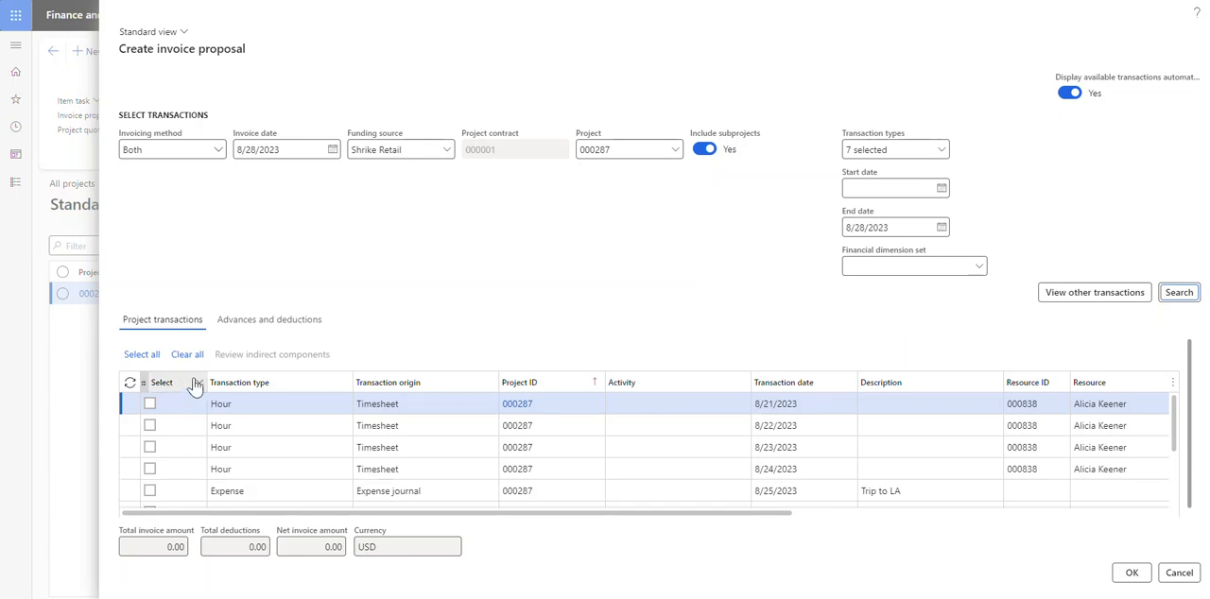
pyautogui.click(151, 356)
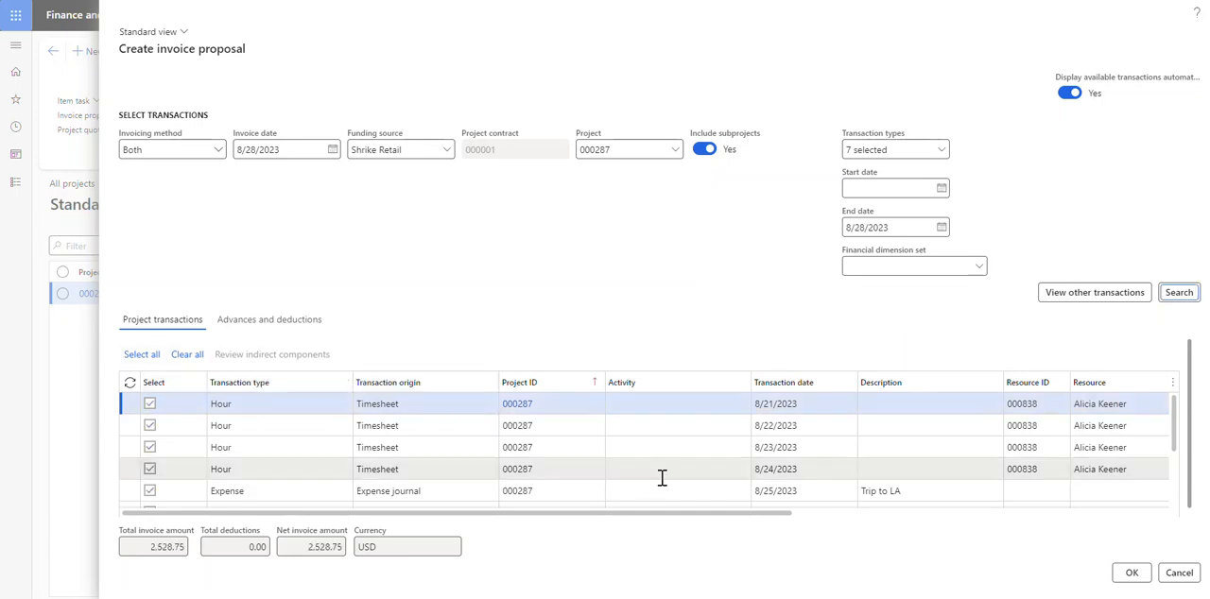
pyautogui.moveTo(283, 547); pyautogui.dragTo(460, 572)
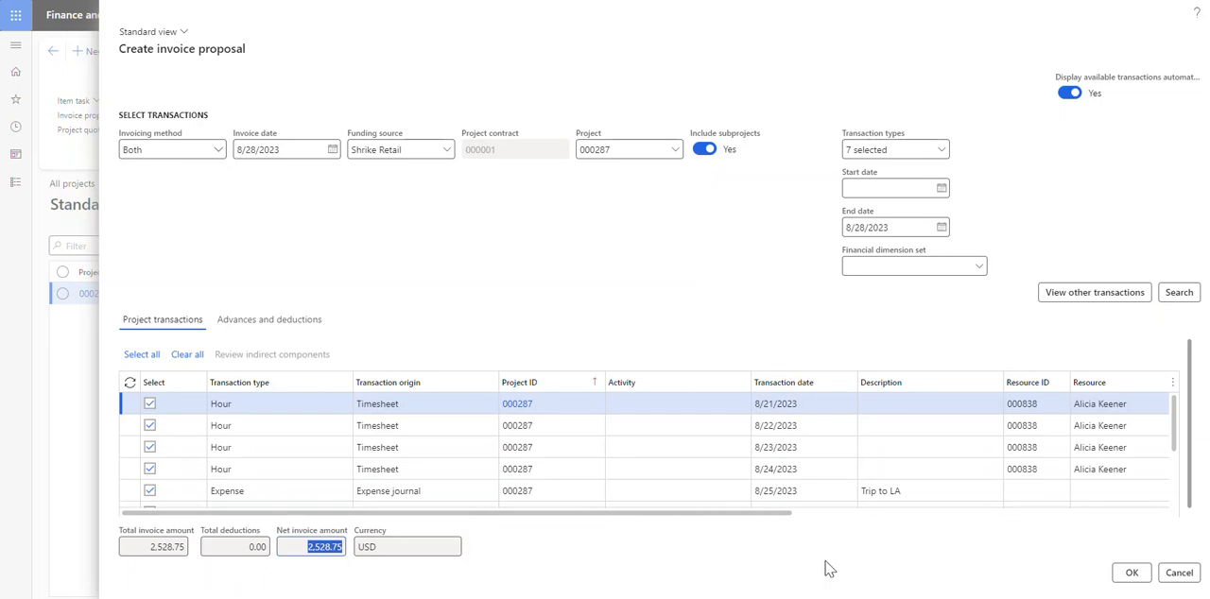
pyautogui.moveTo(684, 515); pyautogui.dragTo(696, 540)
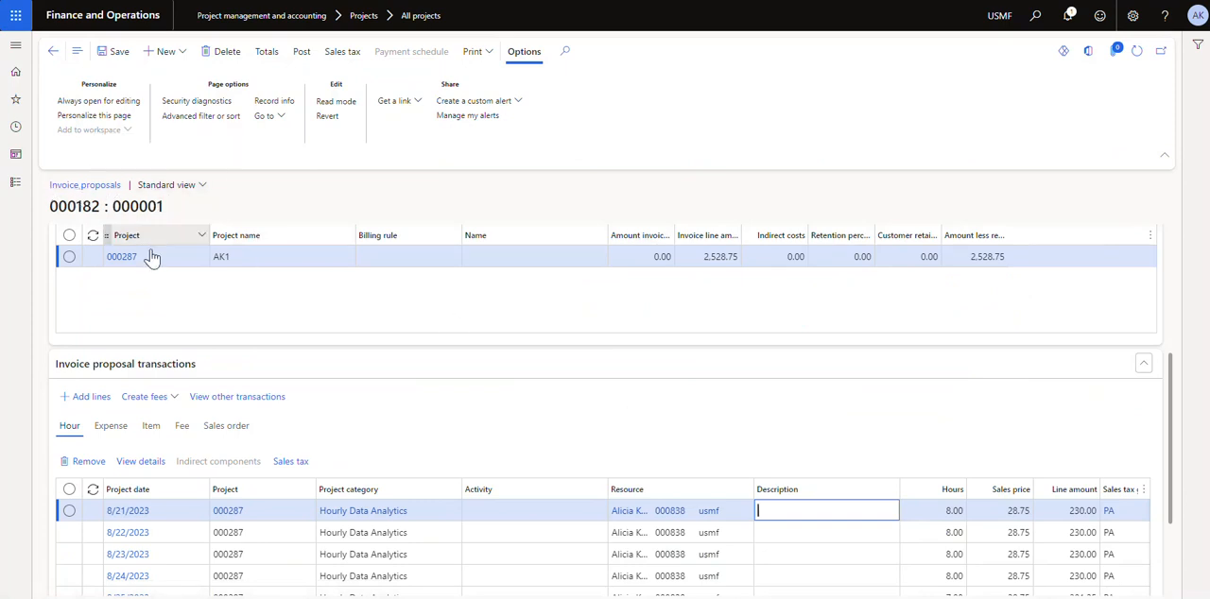
# Widen the Amount invoiced column in the invoice proposal's project grid
pyautogui.moveTo(149, 270)
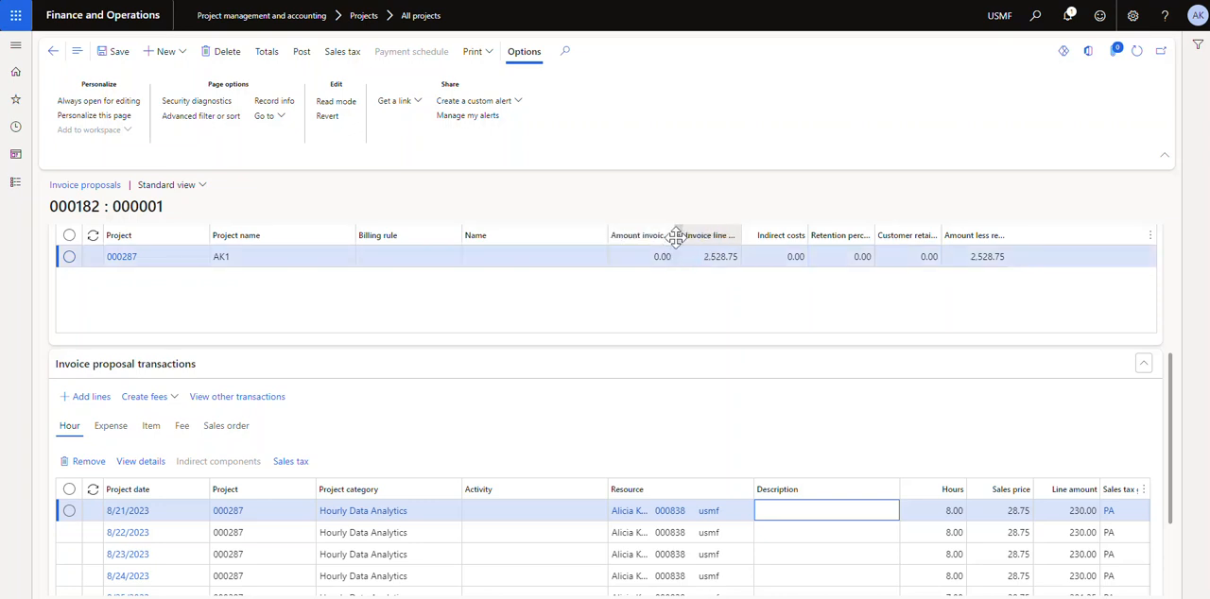
pyautogui.moveTo(674, 235); pyautogui.dragTo(716, 235)
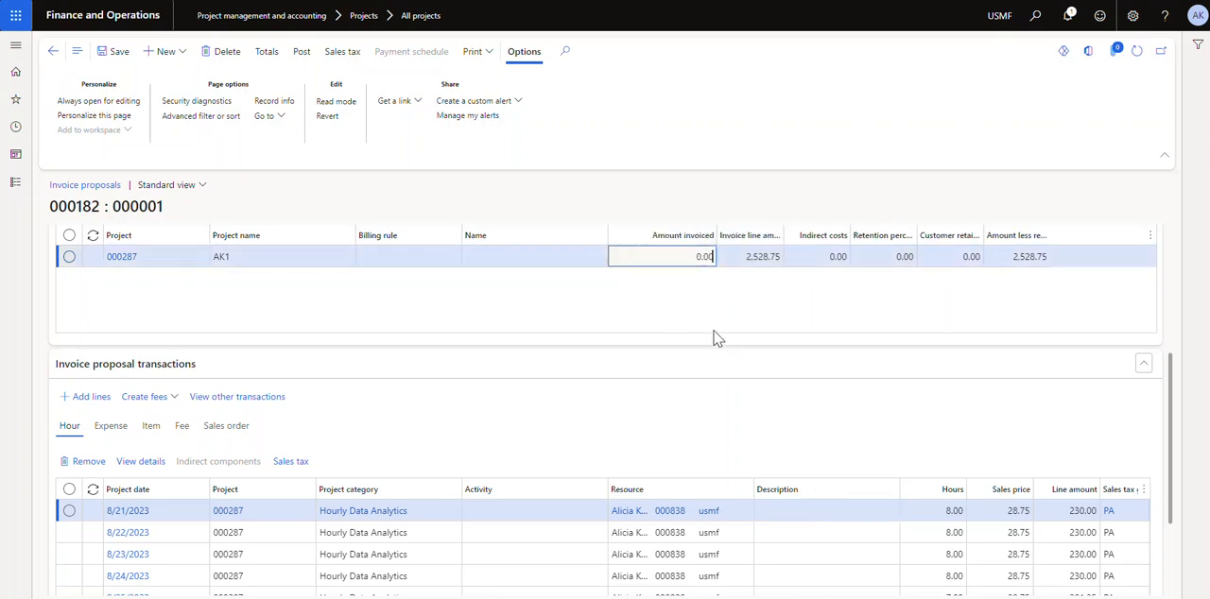
# Review the proposal's hour transactions and look at the options for adding lines and creating fees, without adding anything
pyautogui.click(673, 261)
pyautogui.scroll(-2, 361, 392)
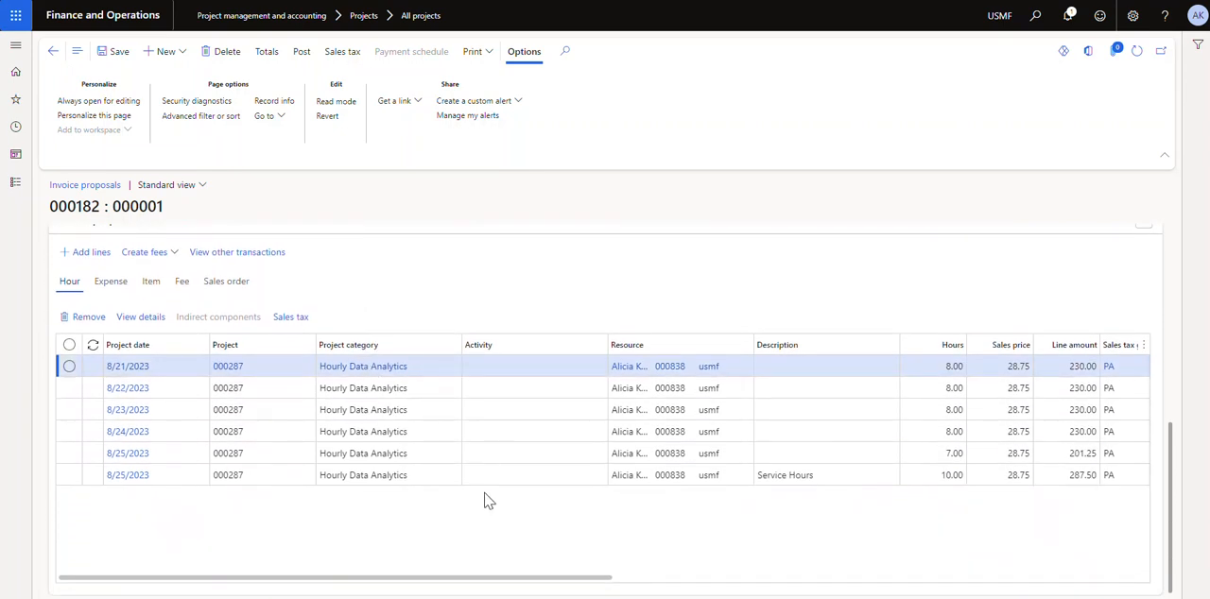
pyautogui.click(83, 254)
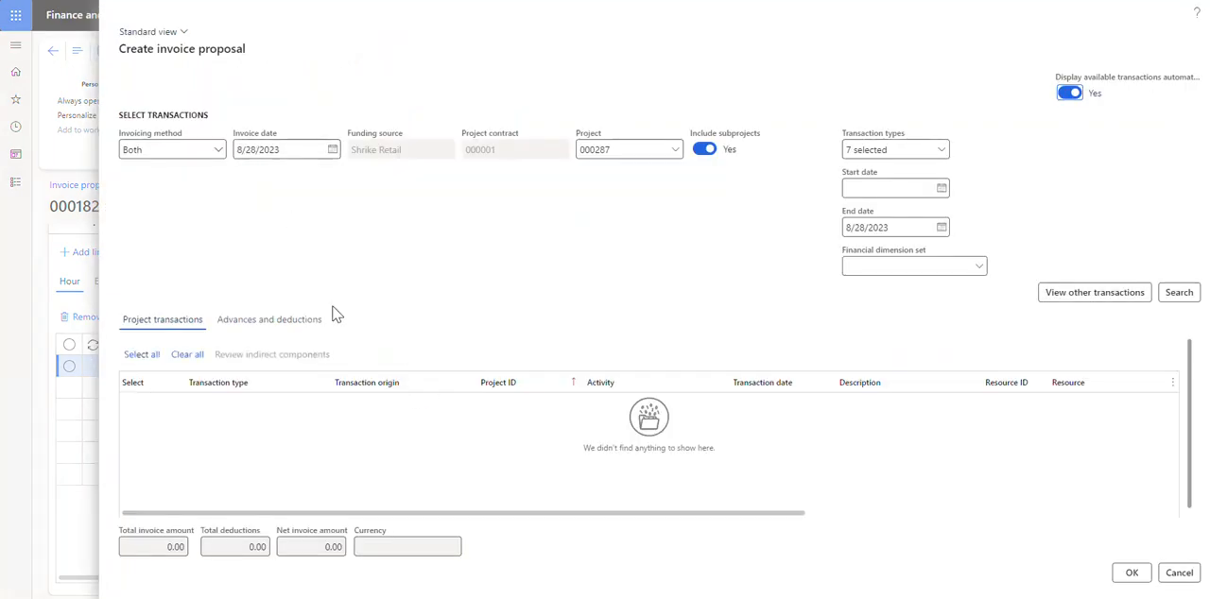
pyautogui.click(1178, 573)
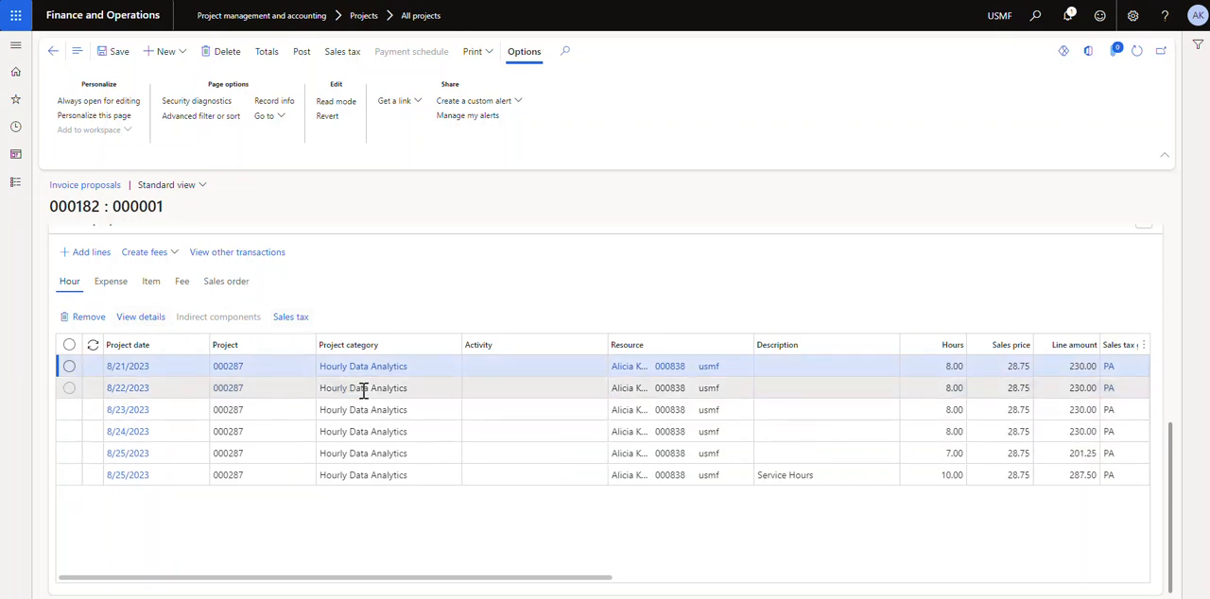
pyautogui.click(181, 257)
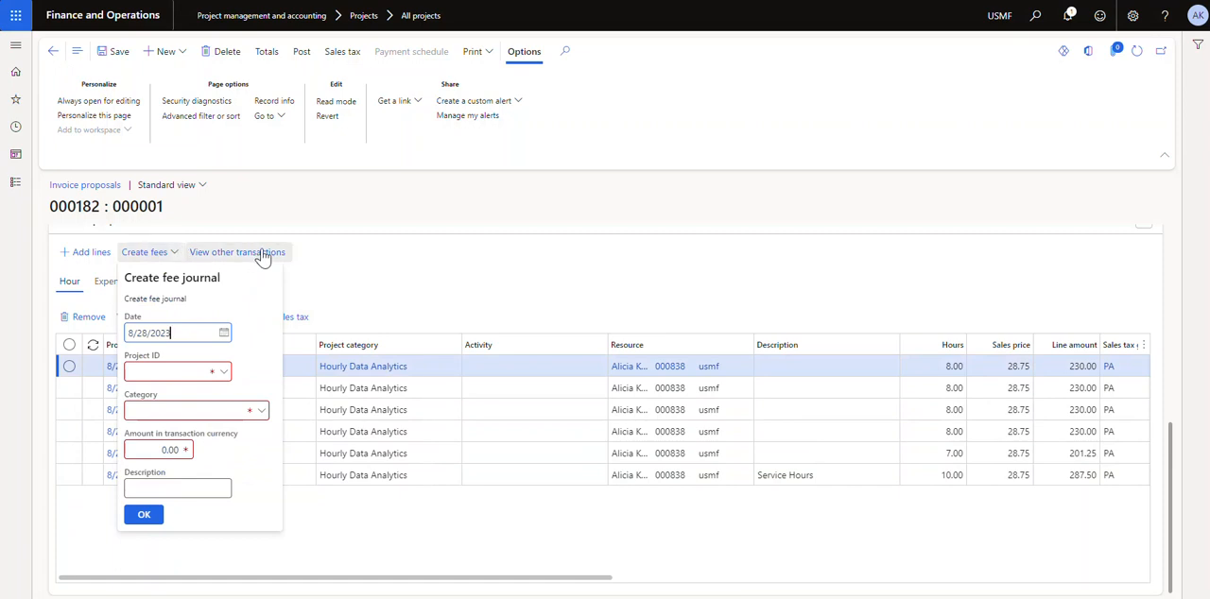
pyautogui.click(394, 271)
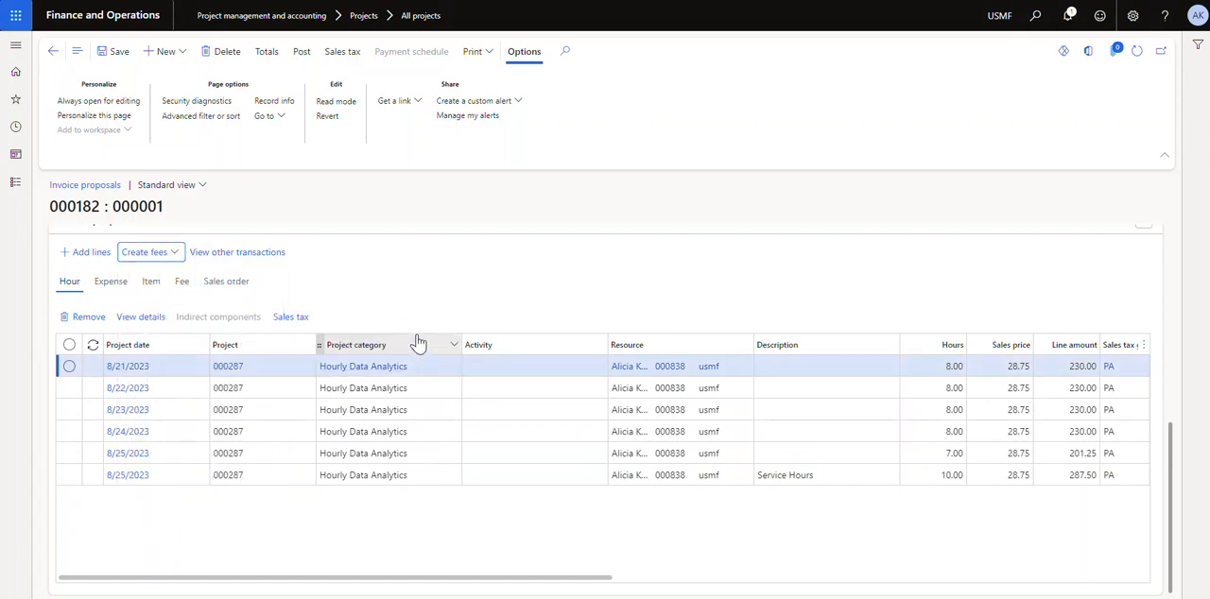
pyautogui.moveTo(479, 587); pyautogui.dragTo(251, 586)
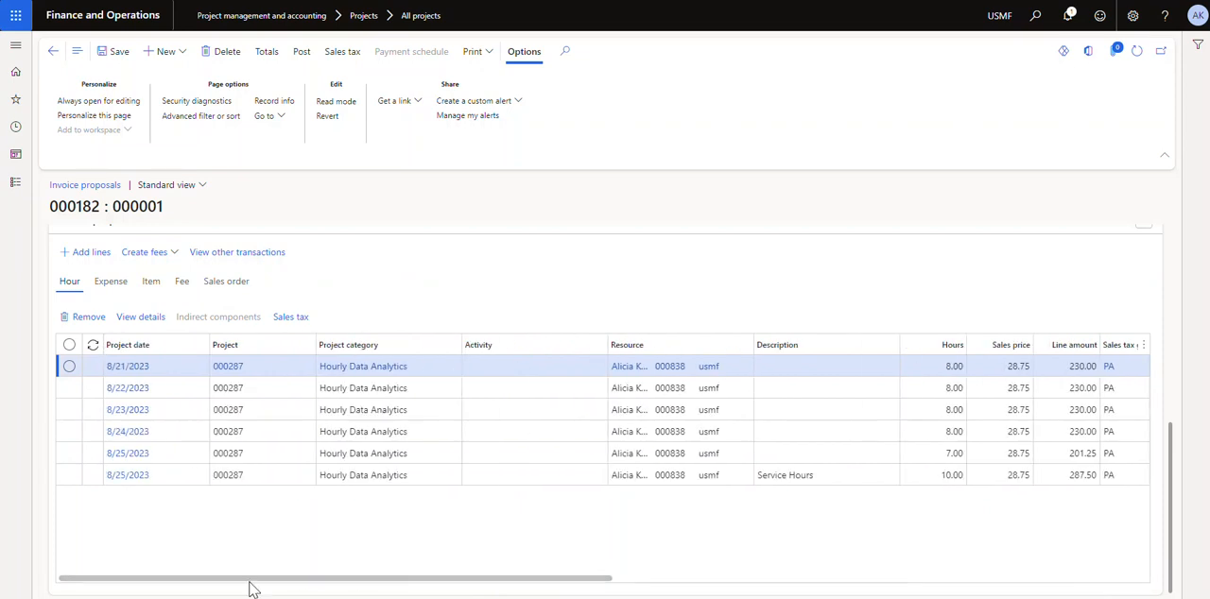
# Preview the proposal's pro forma invoice through both pages and check the proposal's totals
pyautogui.scroll(5, 416, 322)
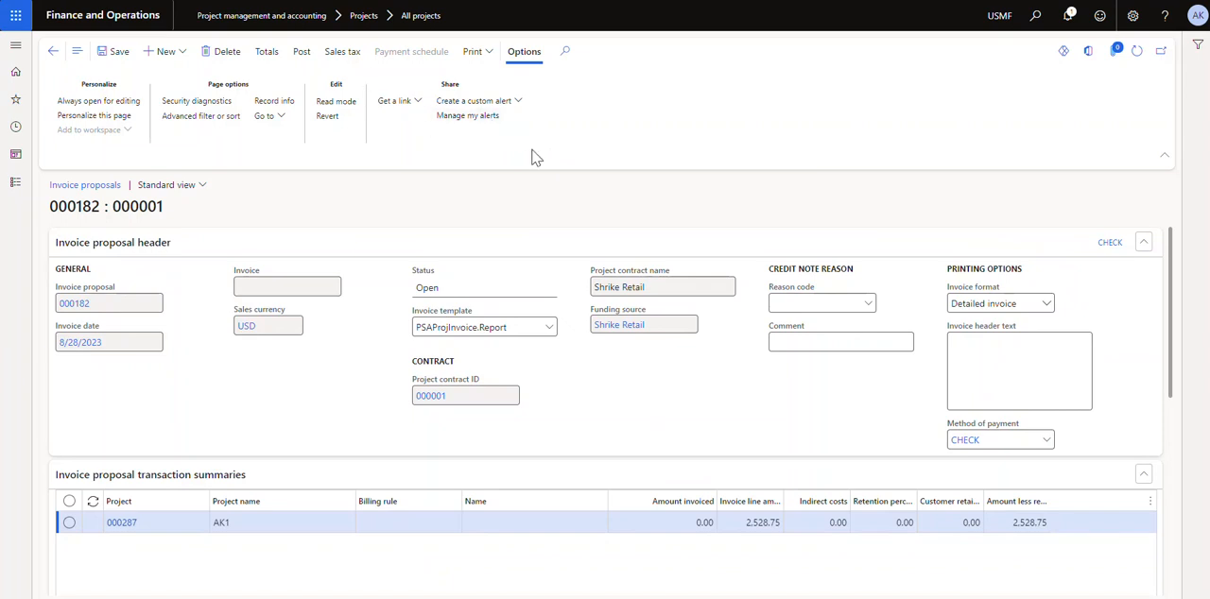
pyautogui.click(480, 55)
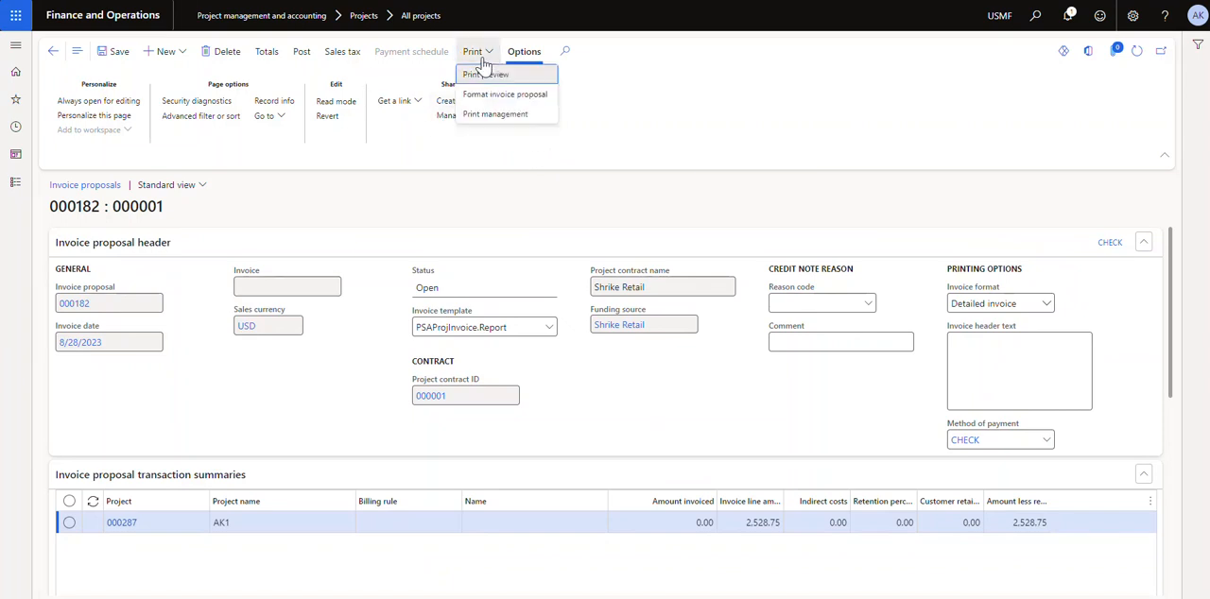
pyautogui.click(488, 78)
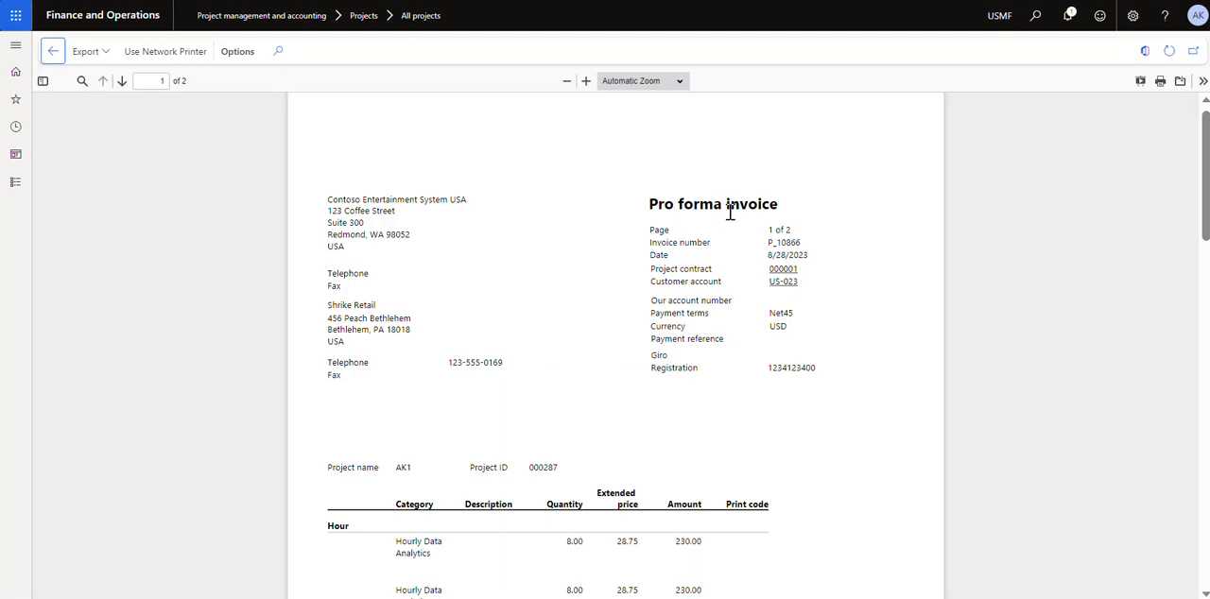
pyautogui.scroll(-3, 523, 255)
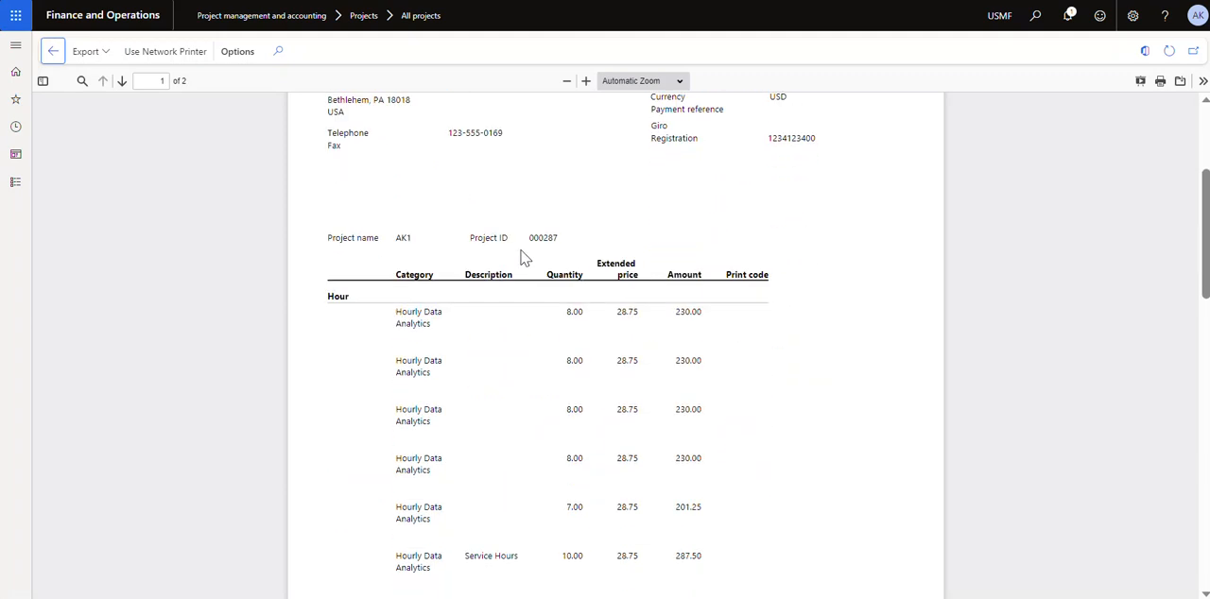
pyautogui.scroll(-2, 690, 310)
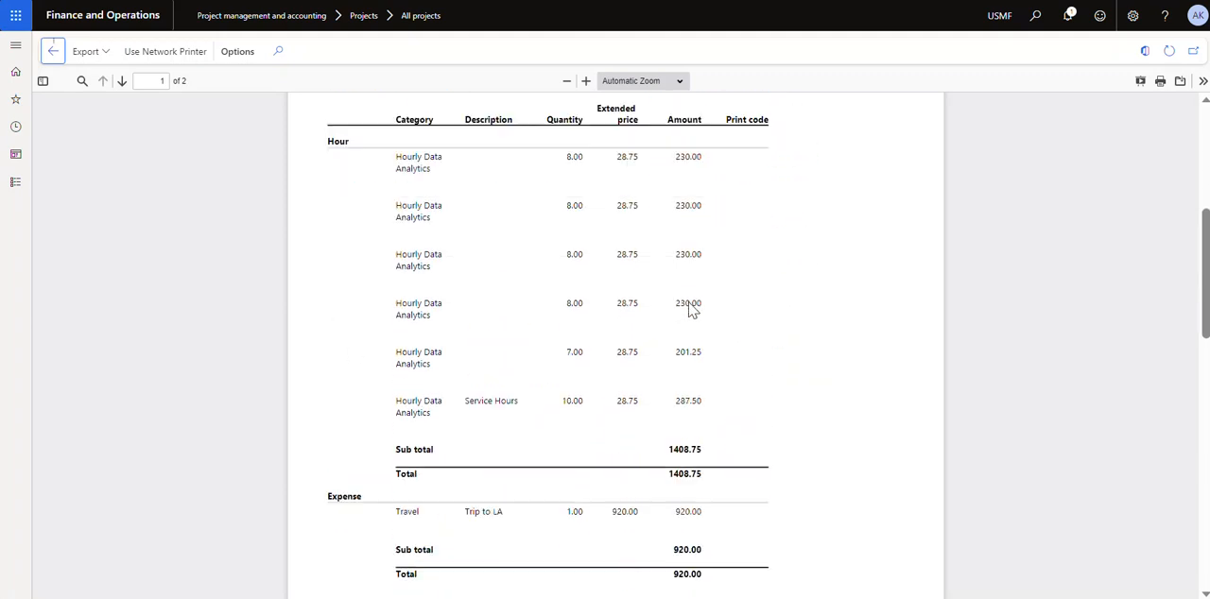
pyautogui.scroll(-13, 690, 310)
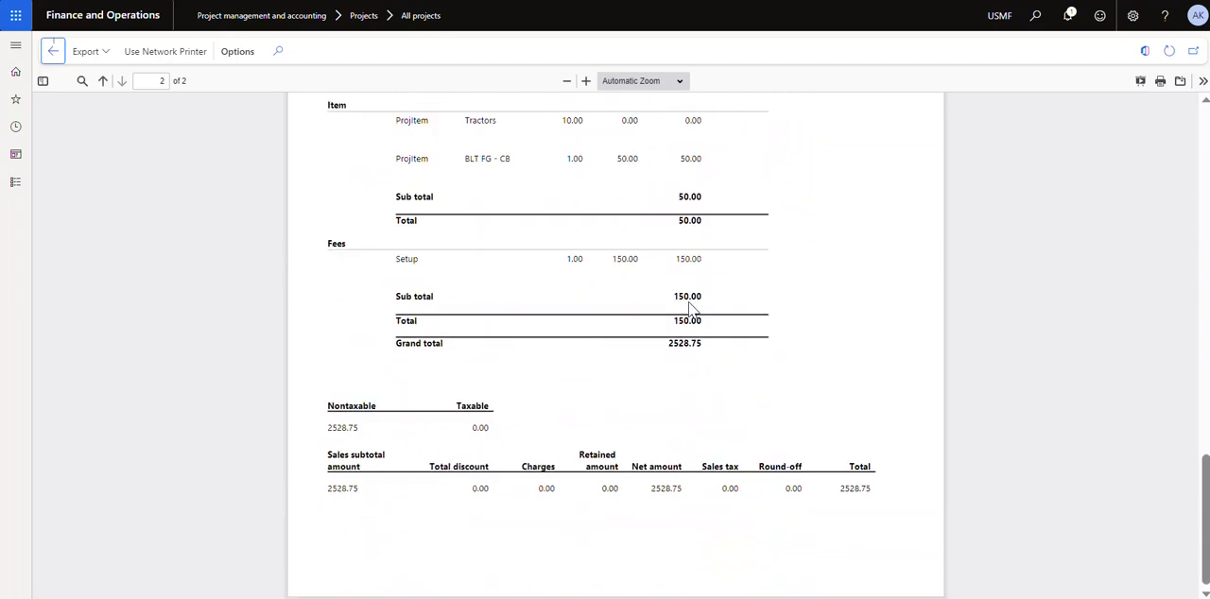
pyautogui.scroll(18, 690, 307)
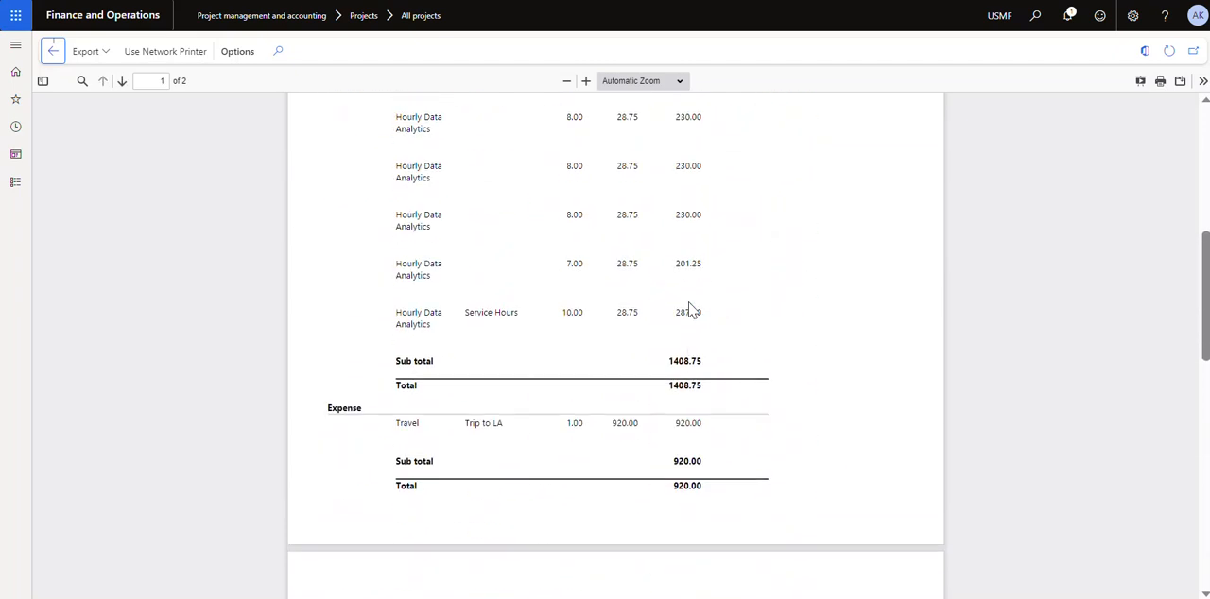
pyautogui.click(53, 51)
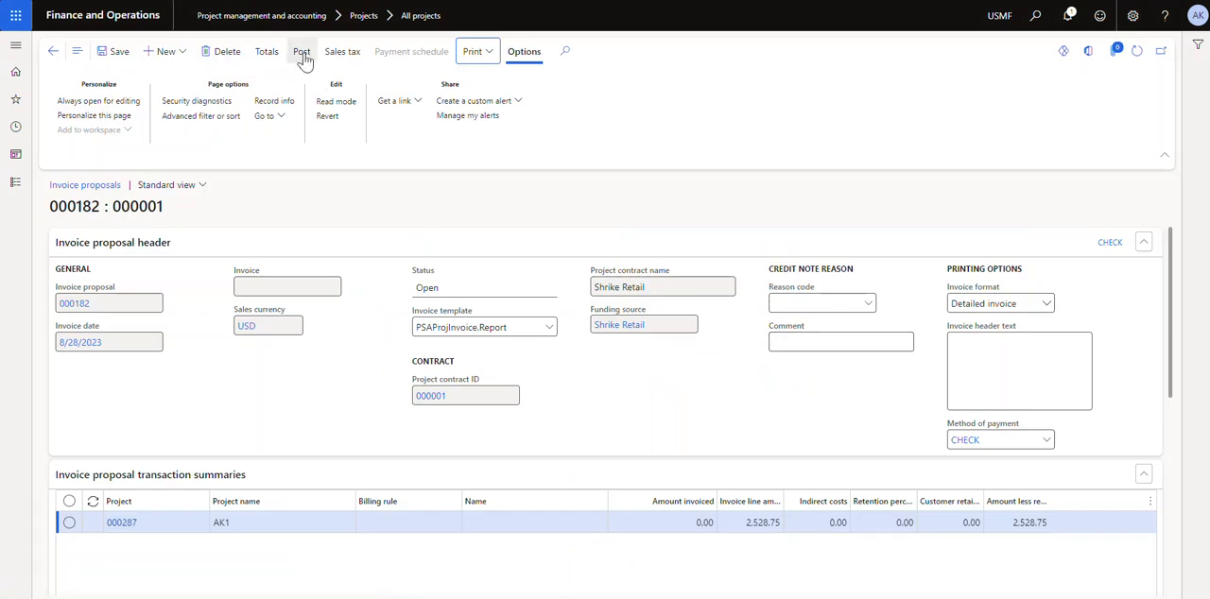
pyautogui.click(270, 56)
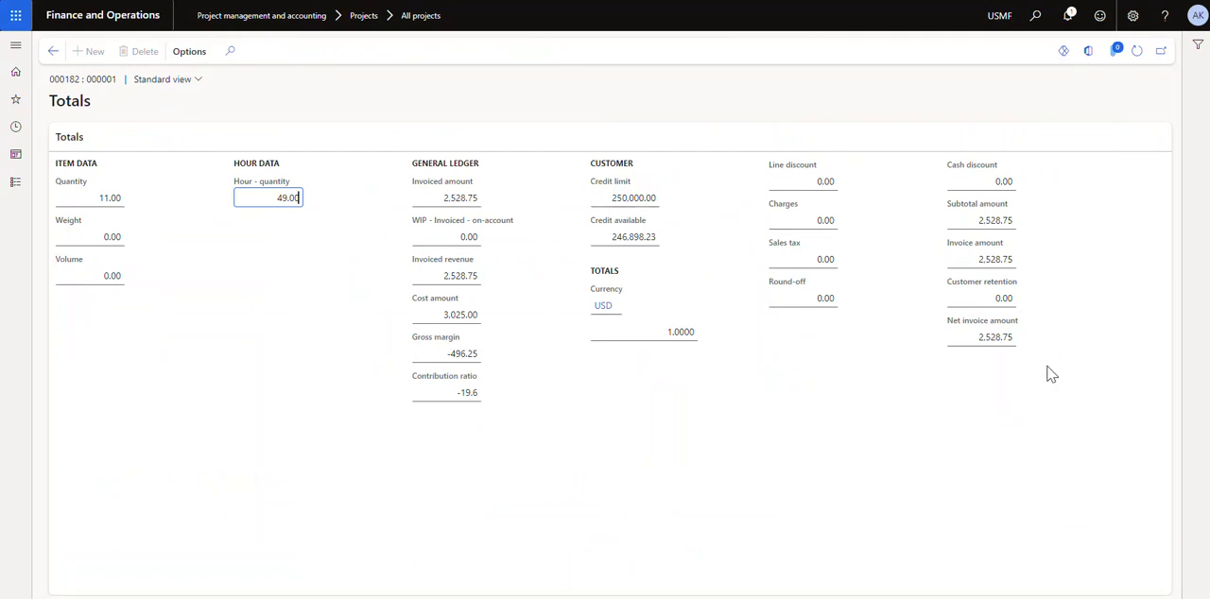
pyautogui.click(53, 53)
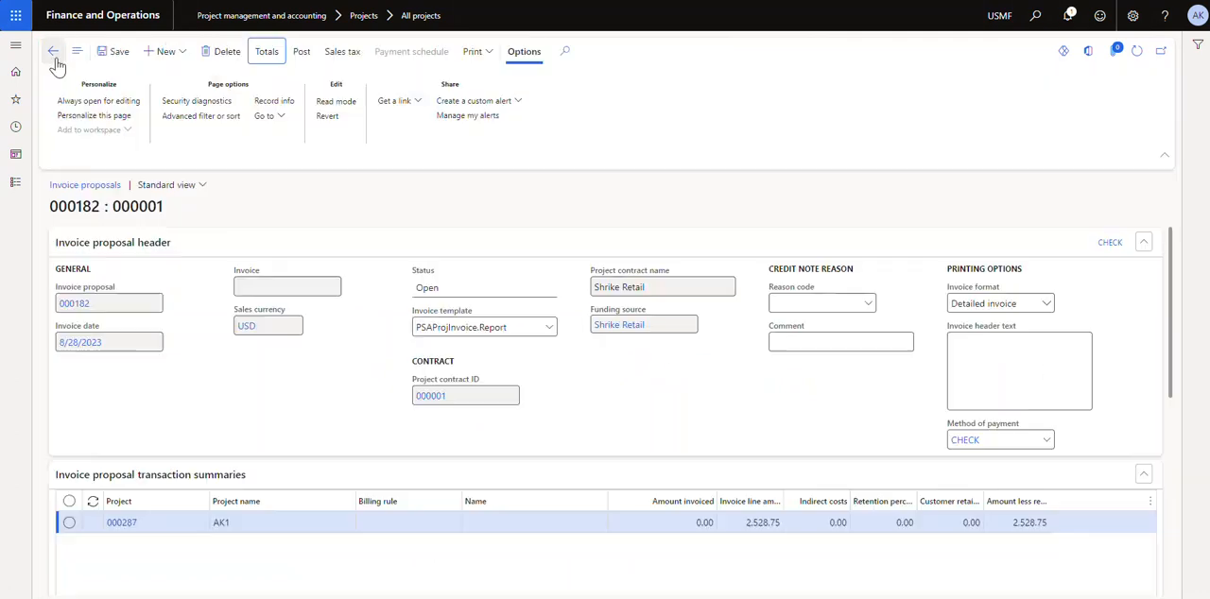
# Post the invoice proposal for project AK1 without printing the invoice
pyautogui.click(299, 53)
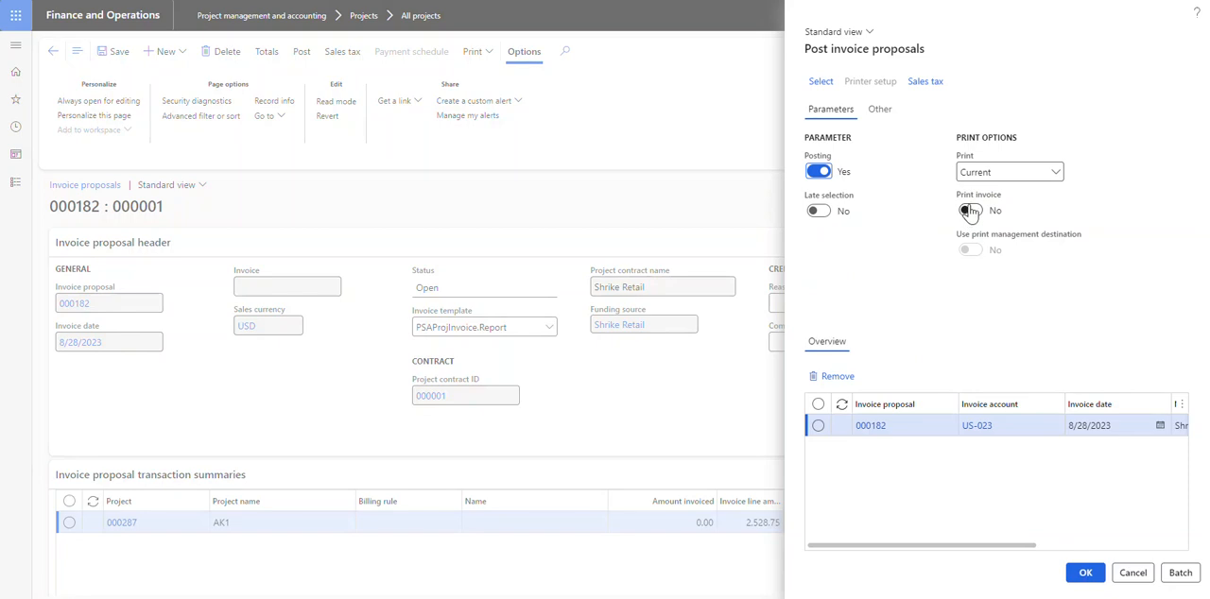
pyautogui.click(1089, 572)
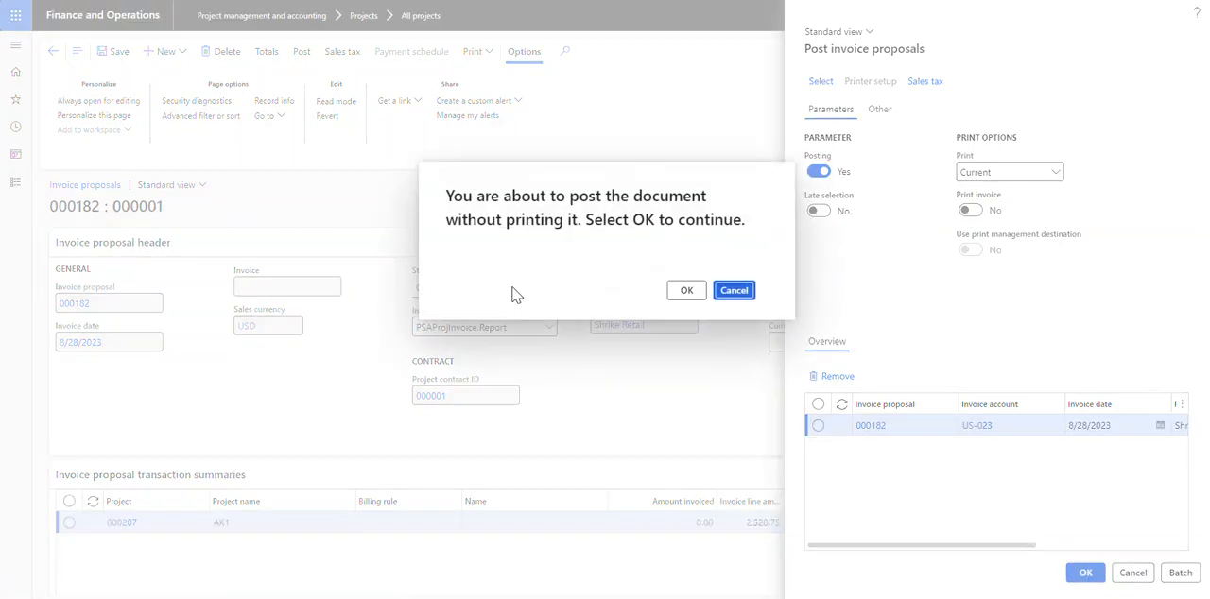
pyautogui.click(688, 290)
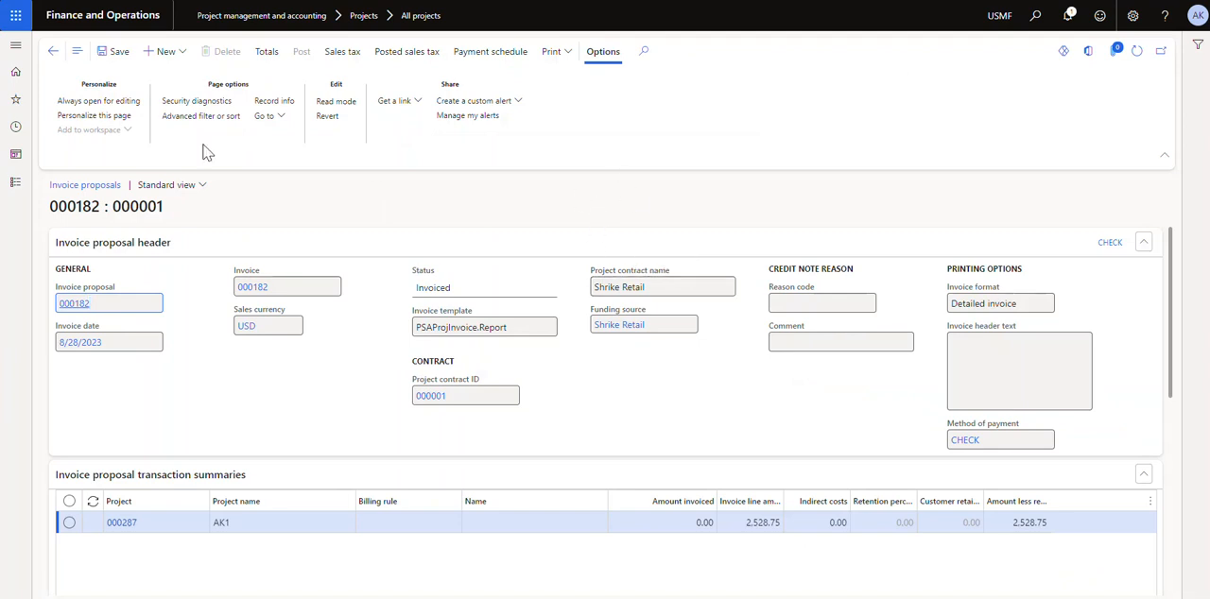
# Return to project AK1's posted transactions and check the invoice status and transaction type of each one
pyautogui.click(53, 51)
pyautogui.click(606, 130)
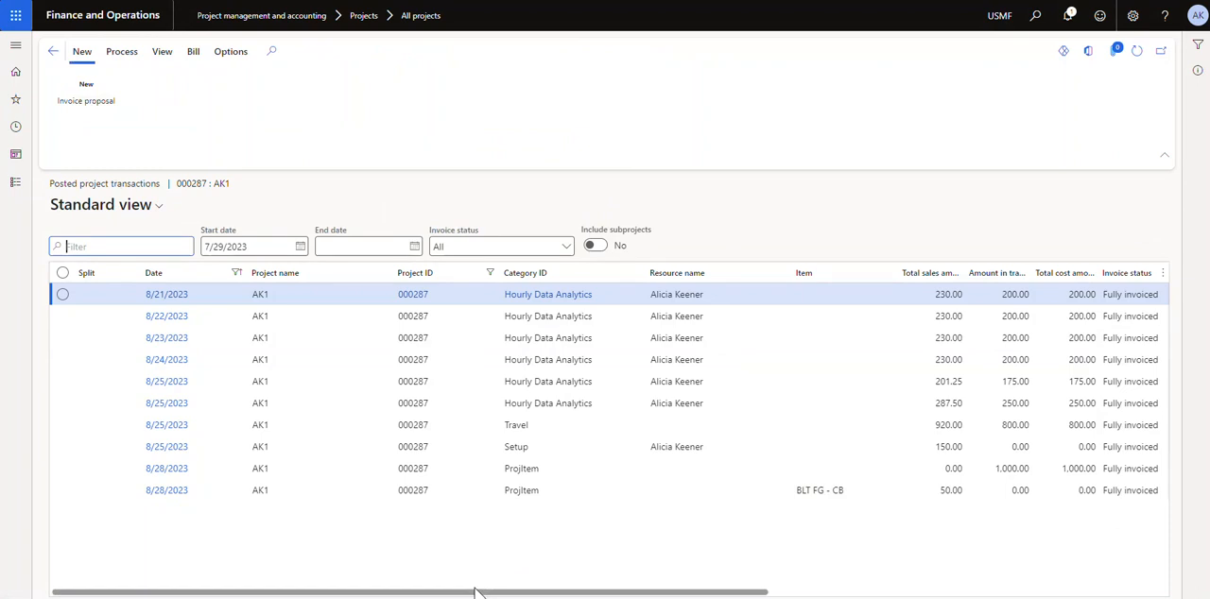
pyautogui.moveTo(473, 591); pyautogui.dragTo(874, 592)
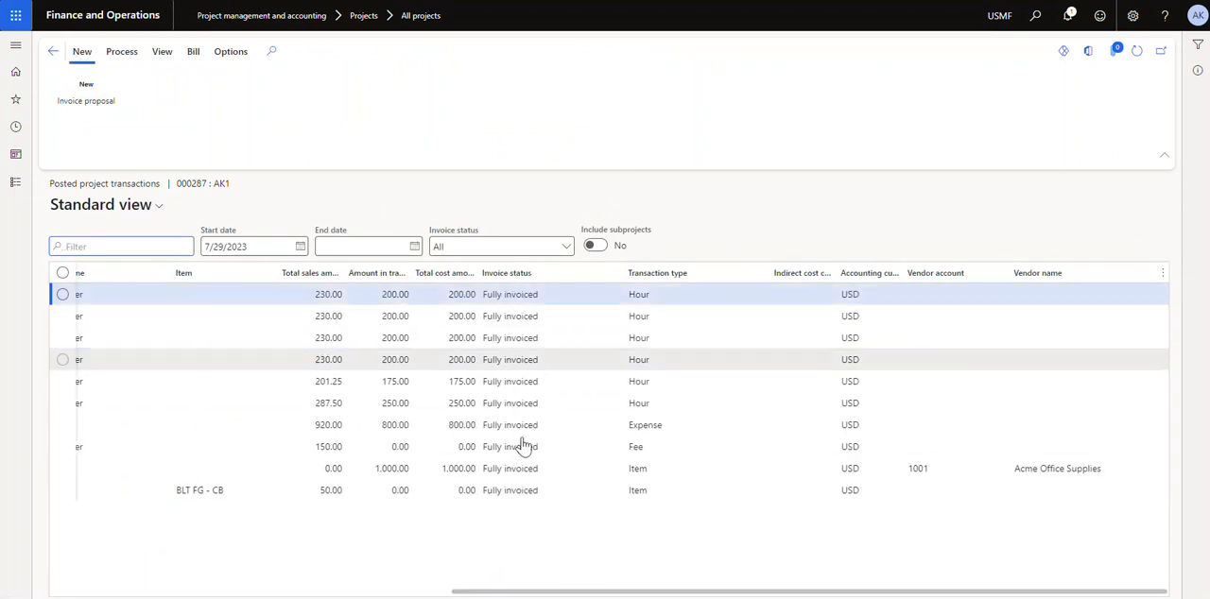